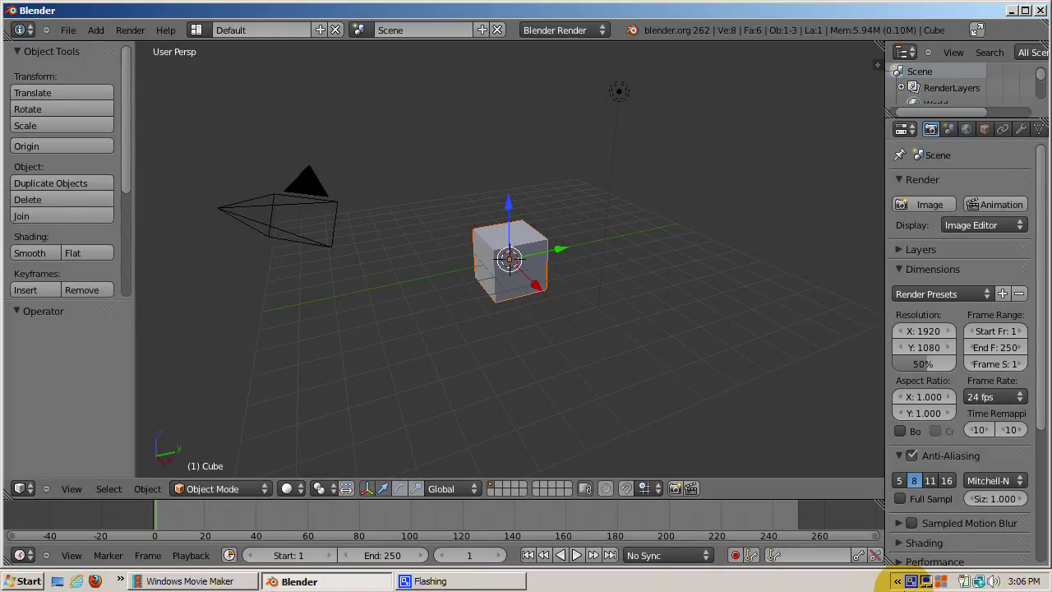
# Turn the 3D viewport area into User Preferences and show its Addons section.
pyautogui.click(911, 584)
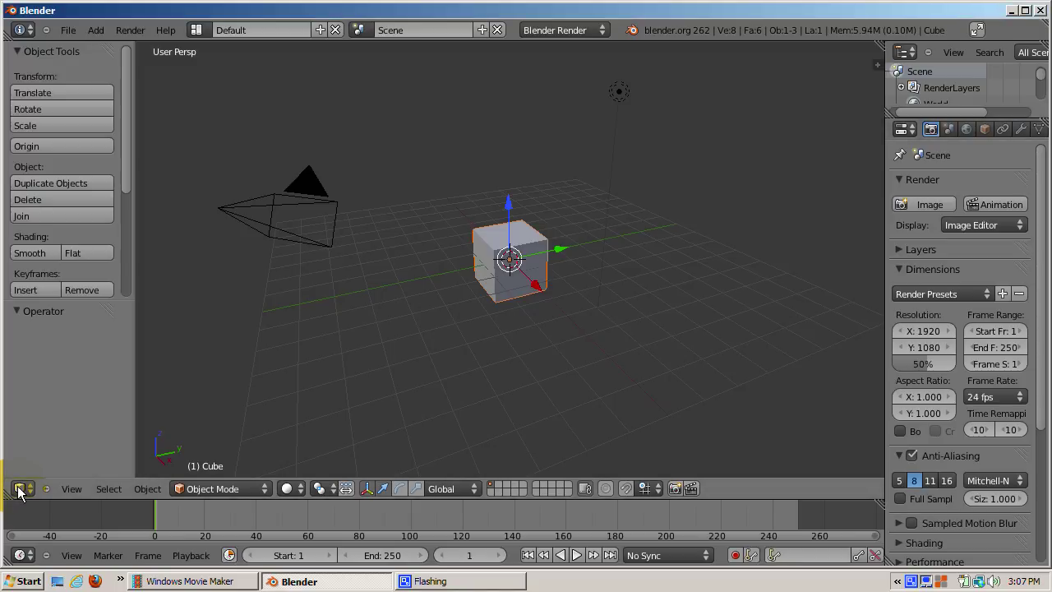
pyautogui.click(19, 491)
pyautogui.click(57, 271)
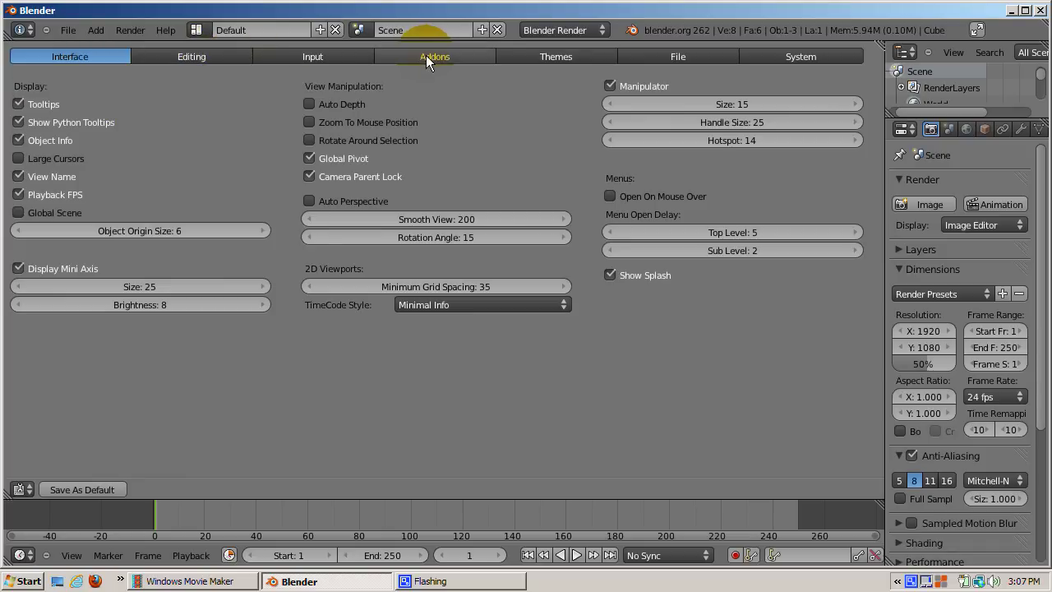
pyautogui.click(112, 57)
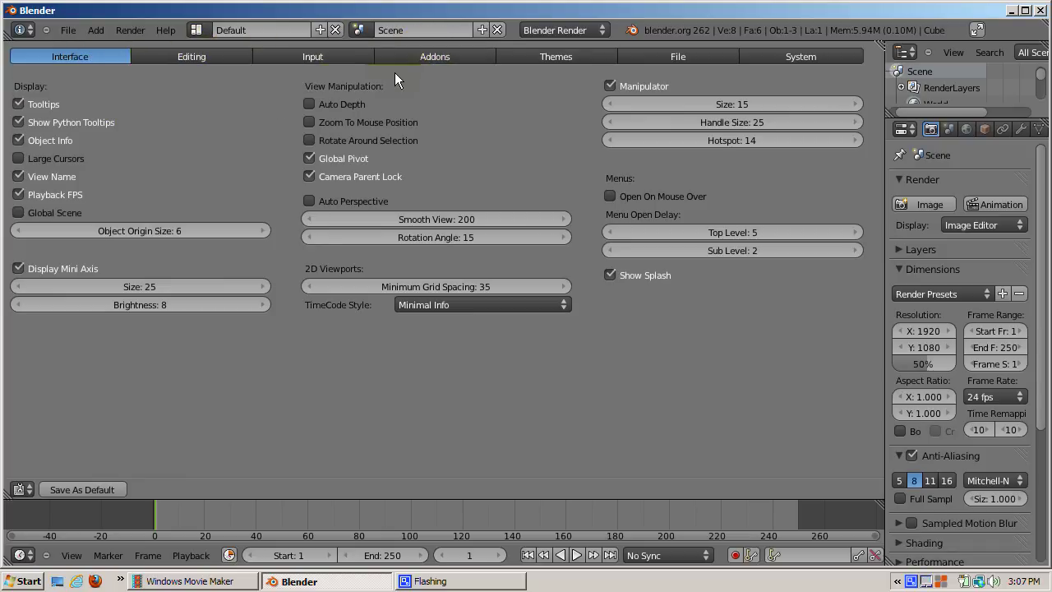
pyautogui.click(98, 59)
pyautogui.click(429, 55)
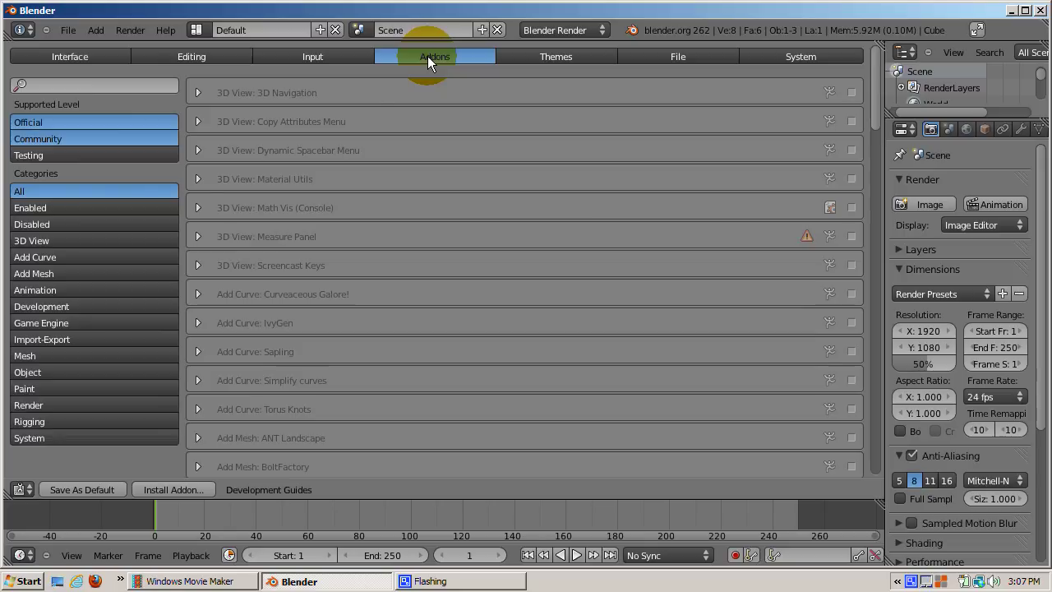
# Filter add-ons to Enabled, expand Import-Export: Autodesk 3DS format, and open its wiki link.
pyautogui.click(123, 208)
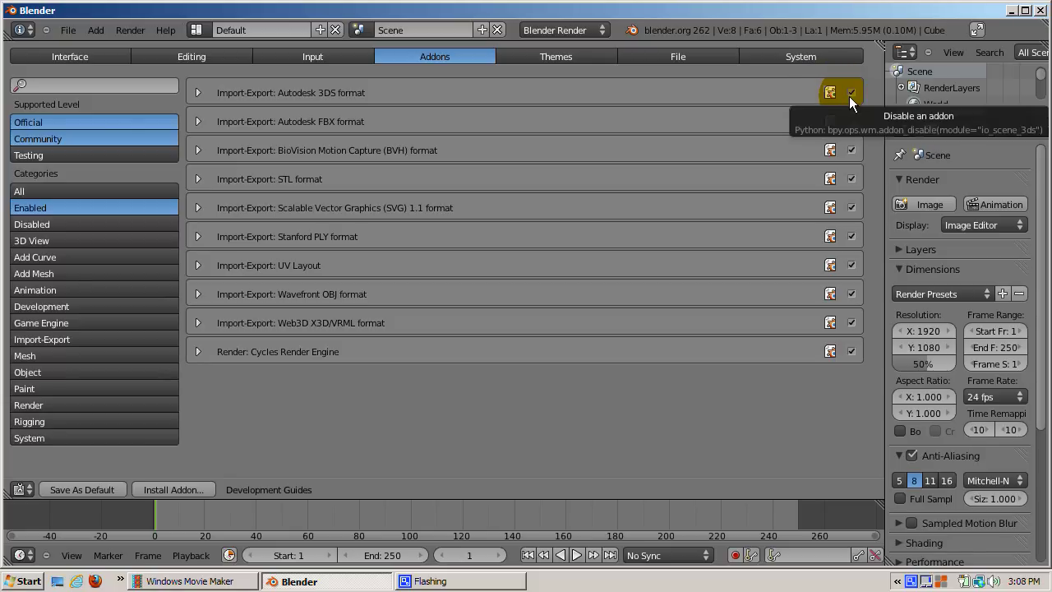
pyautogui.click(199, 93)
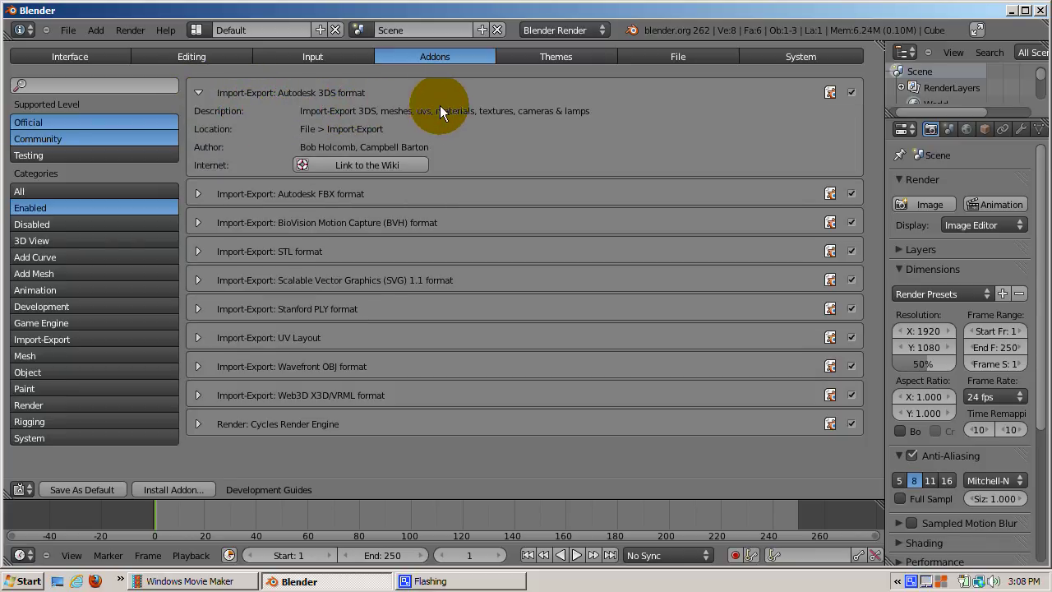
pyautogui.click(333, 164)
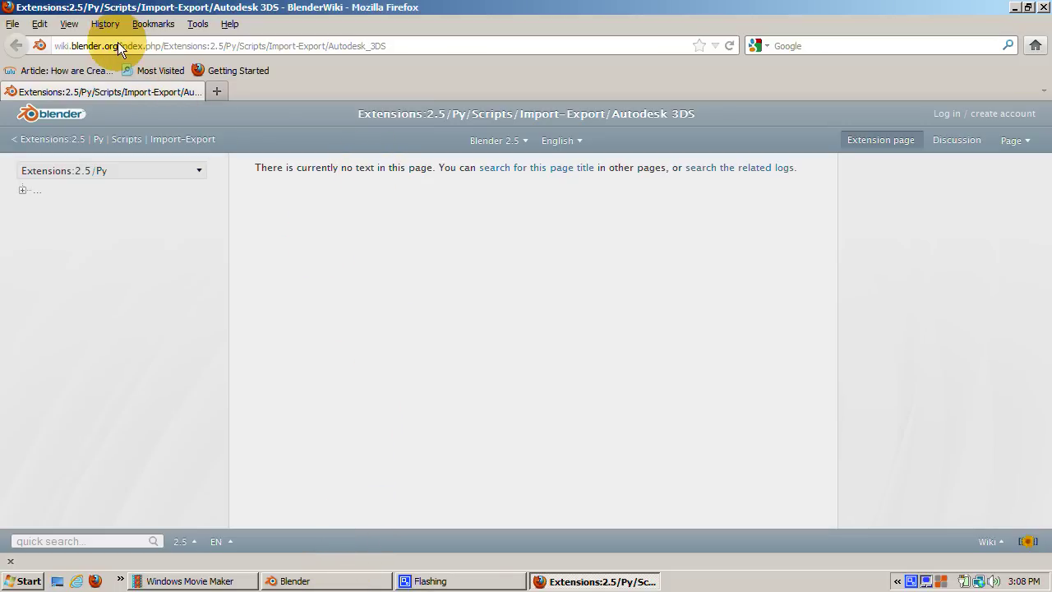
# Return to Blender after seeing the empty Autodesk 3DS wiki page in Firefox.
pyautogui.click(333, 582)
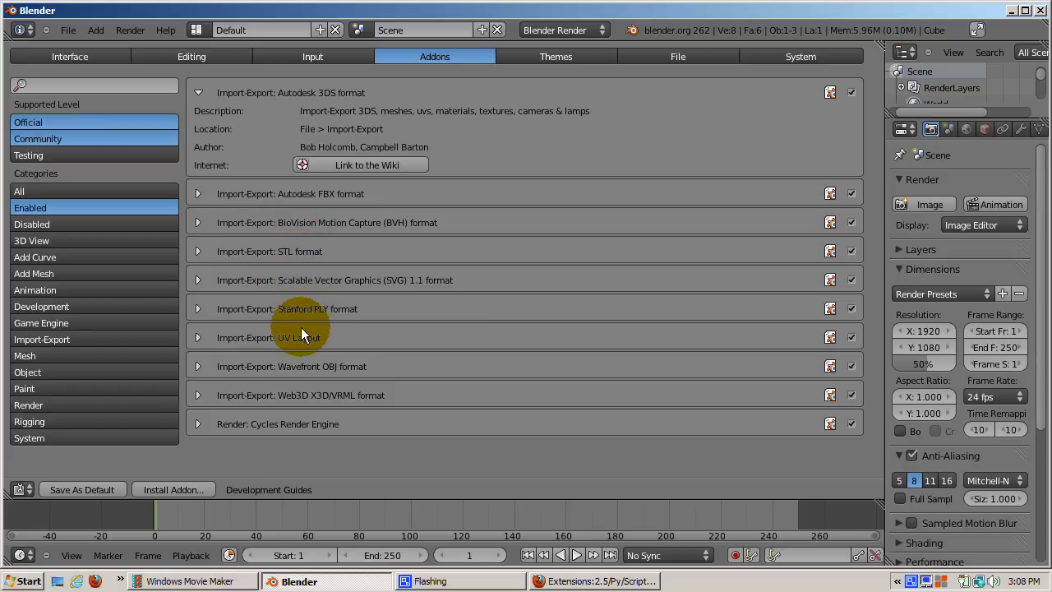
# Expand Render: Cycles Render Engine, open its wiki page in Firefox, and return to Blender.
pyautogui.click(198, 423)
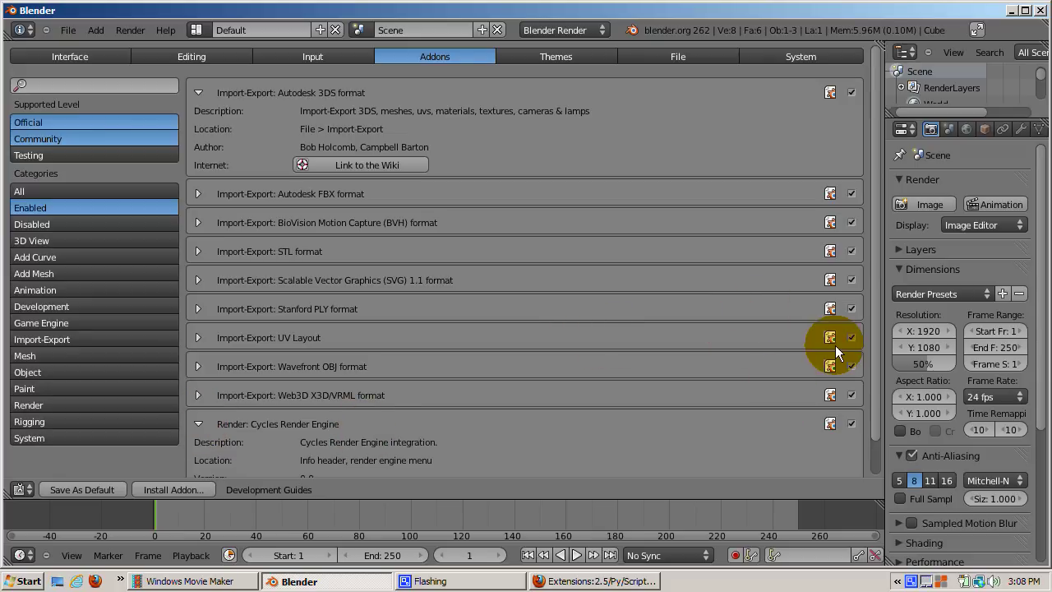
pyautogui.moveTo(876, 401); pyautogui.dragTo(867, 478)
pyautogui.click(342, 460)
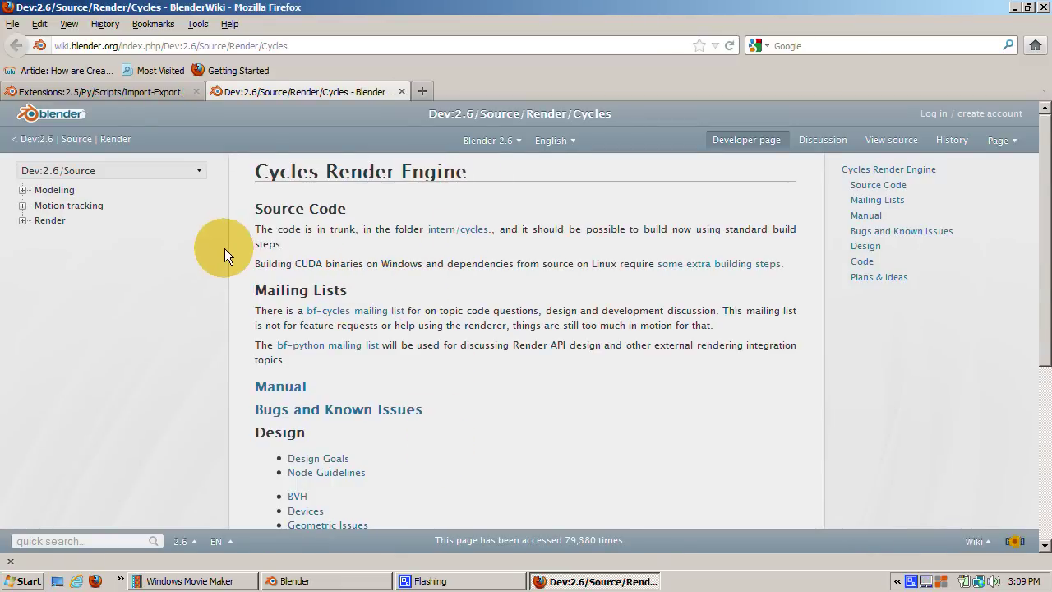
pyautogui.click(313, 582)
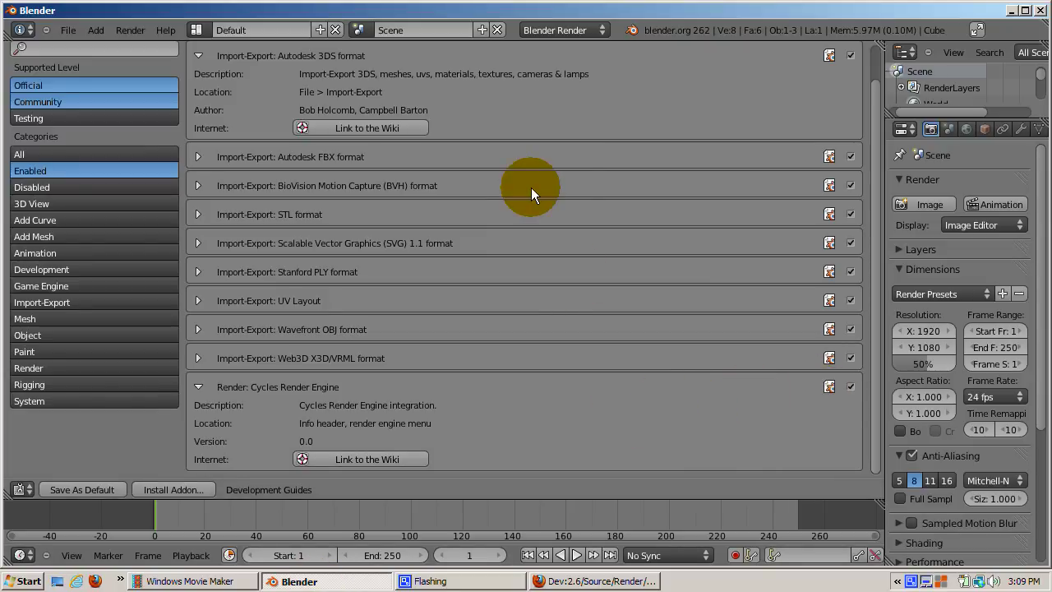
# Switch the render engine to Cycles, restore the 3D View, and render the cube with F12.
pyautogui.click(600, 32)
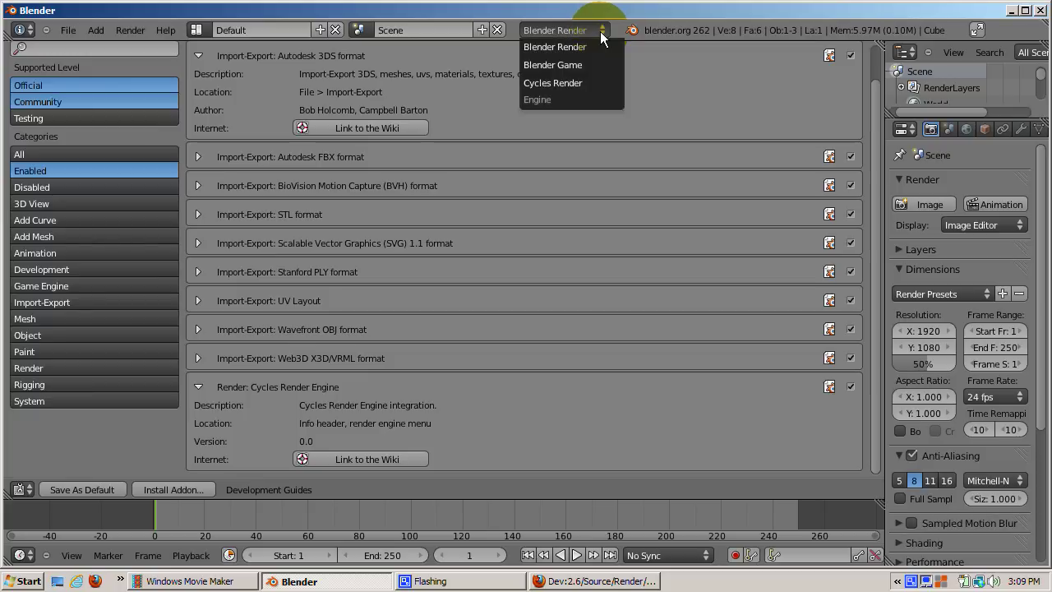
pyautogui.click(572, 82)
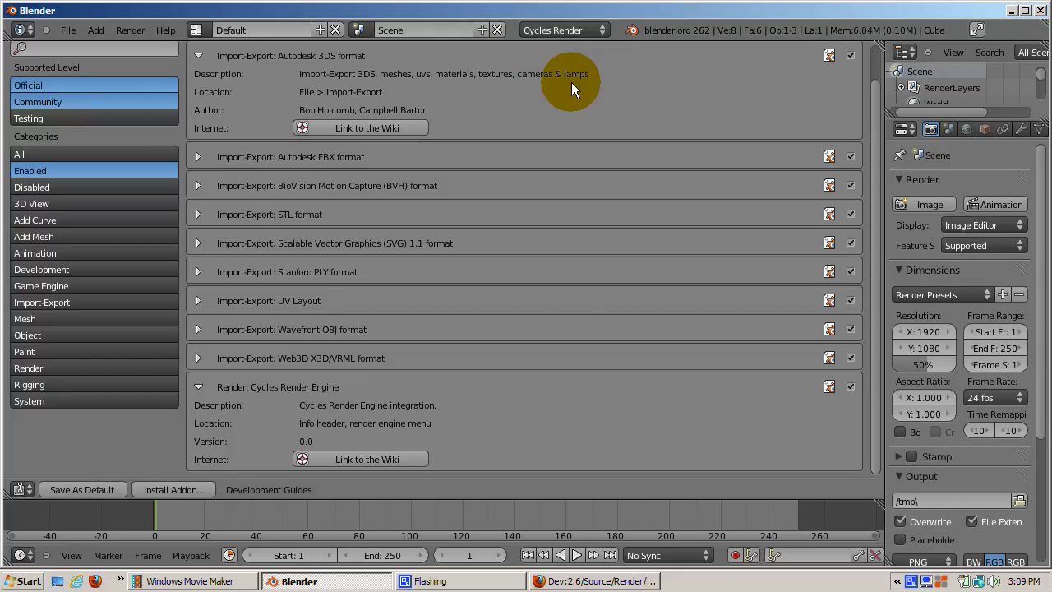
pyautogui.click(20, 489)
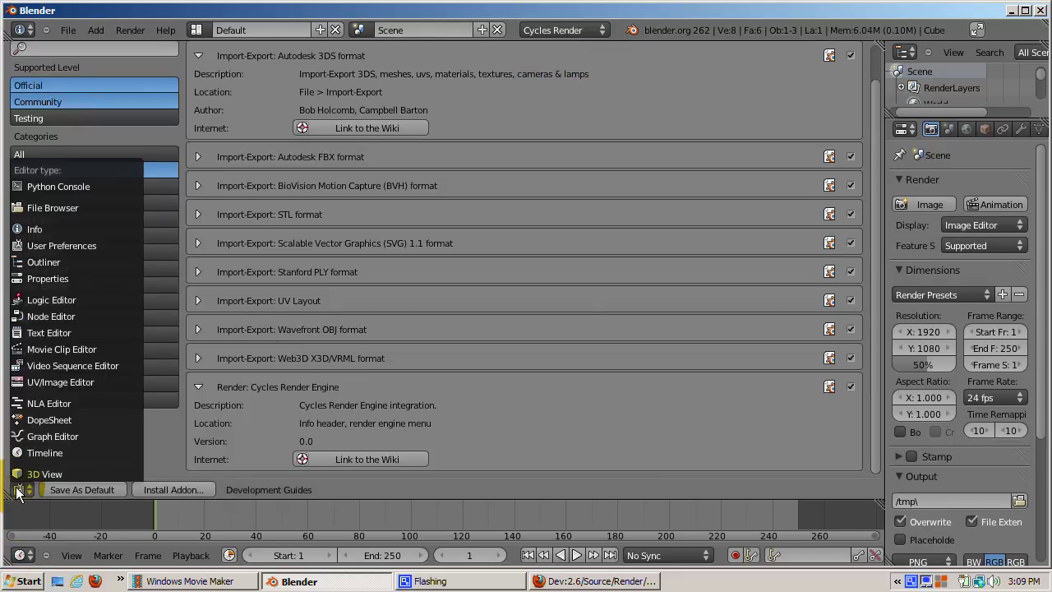
pyautogui.click(33, 470)
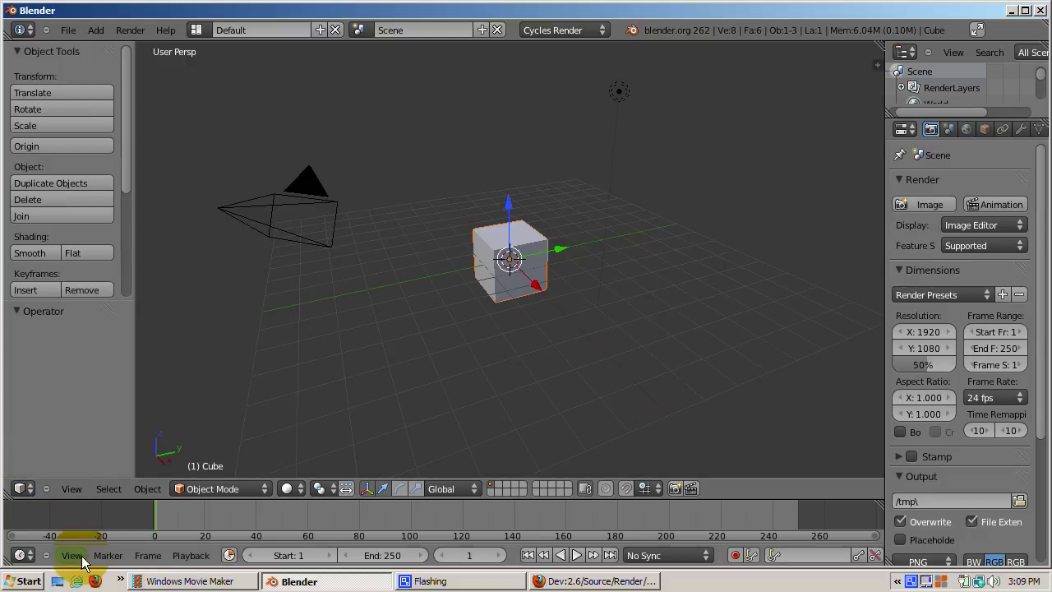
pyautogui.press('F12')
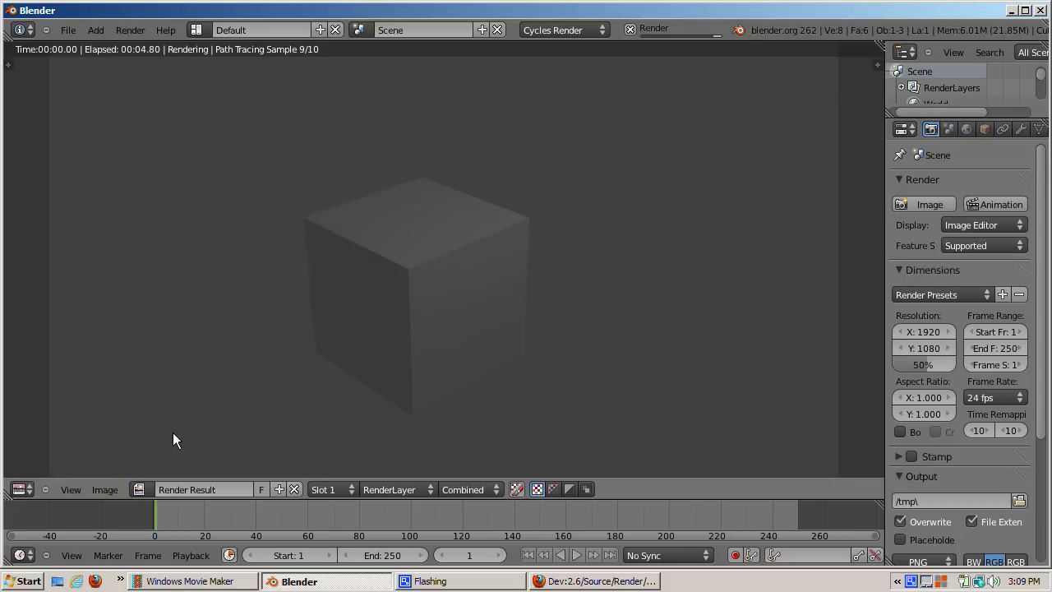
pyautogui.press('Escape')
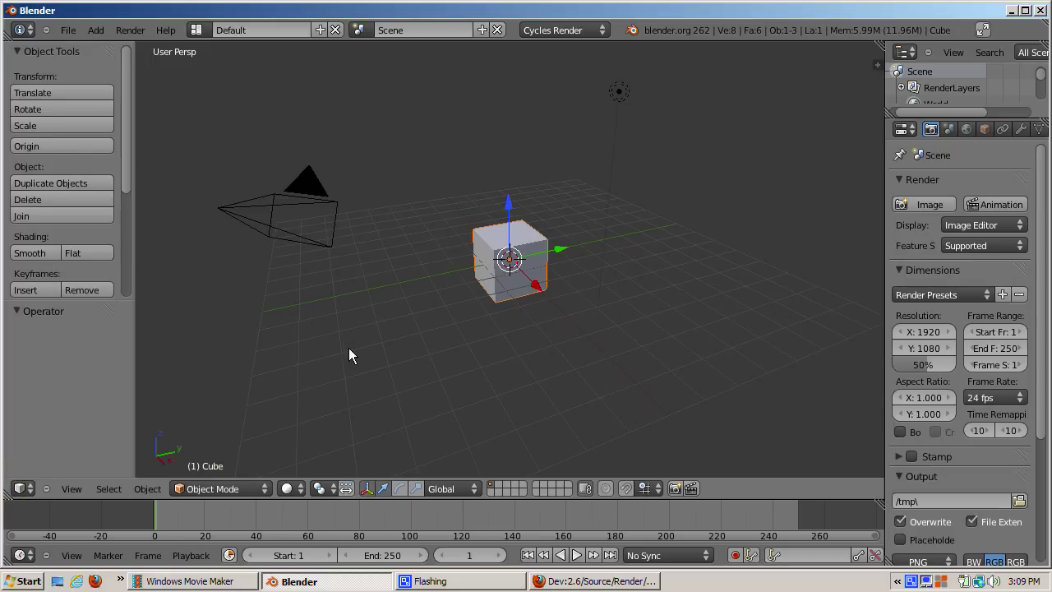
# Switch the 3D viewport area back to the User Preferences add-ons list.
pyautogui.click(22, 490)
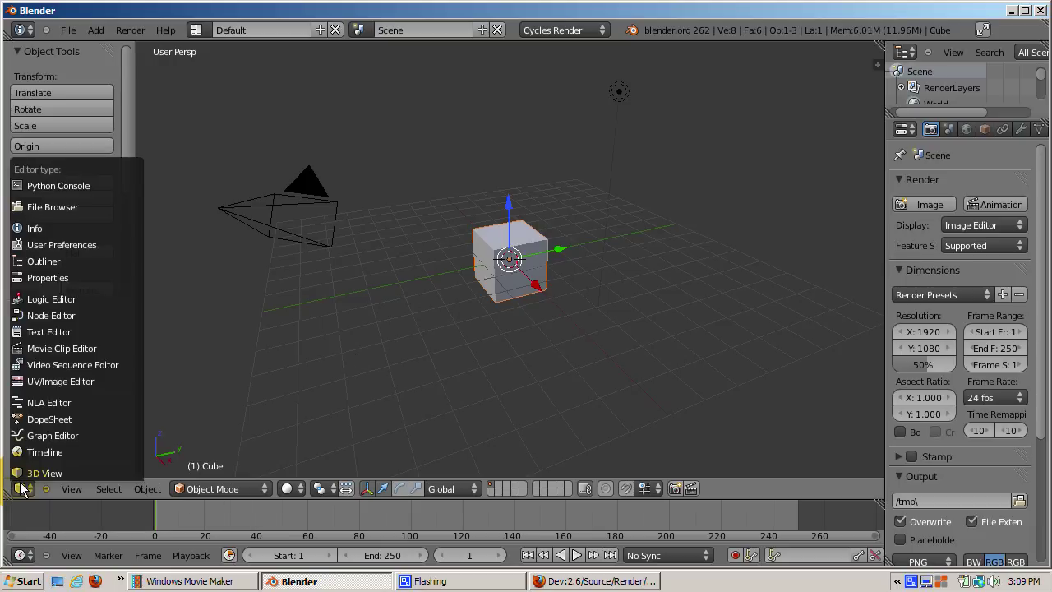
pyautogui.click(87, 238)
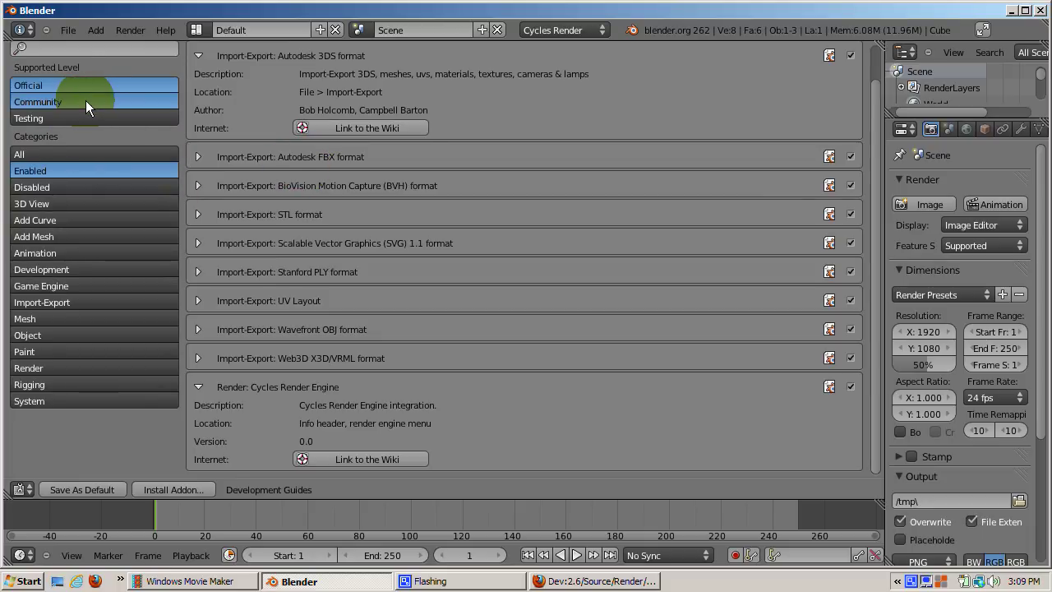
pyautogui.click(111, 175)
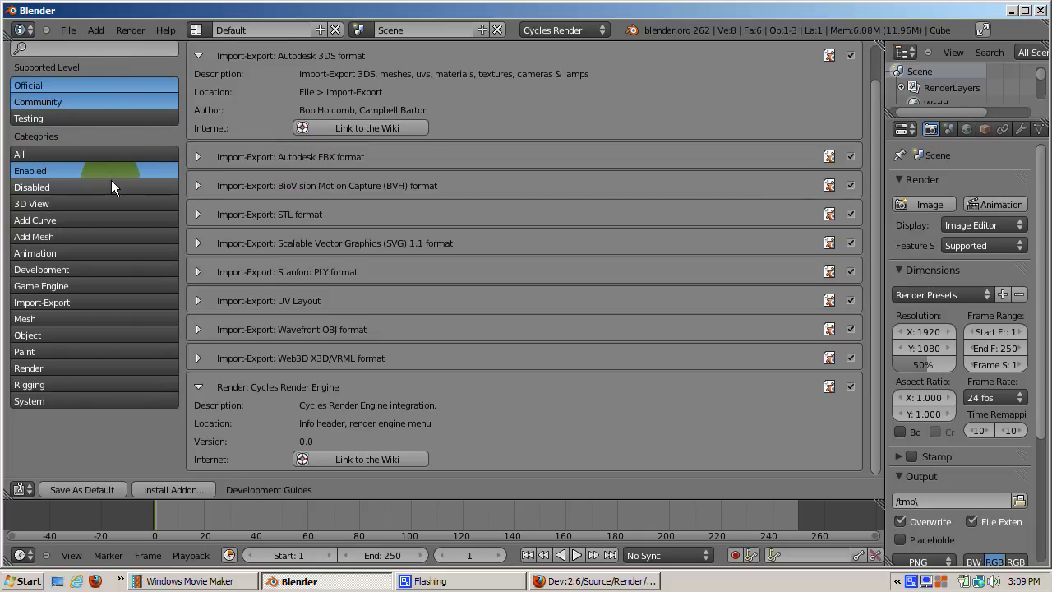
pyautogui.click(131, 102)
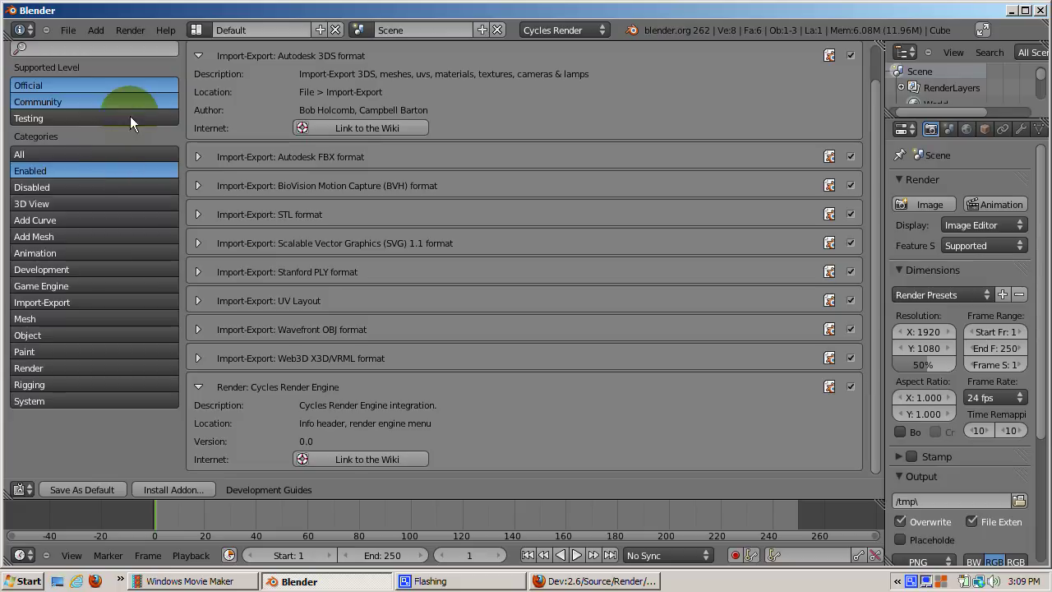
# Filter add-ons to 3D View, briefly check Add Mesh, and expand Dynamic Spacebar Menu.
pyautogui.click(112, 203)
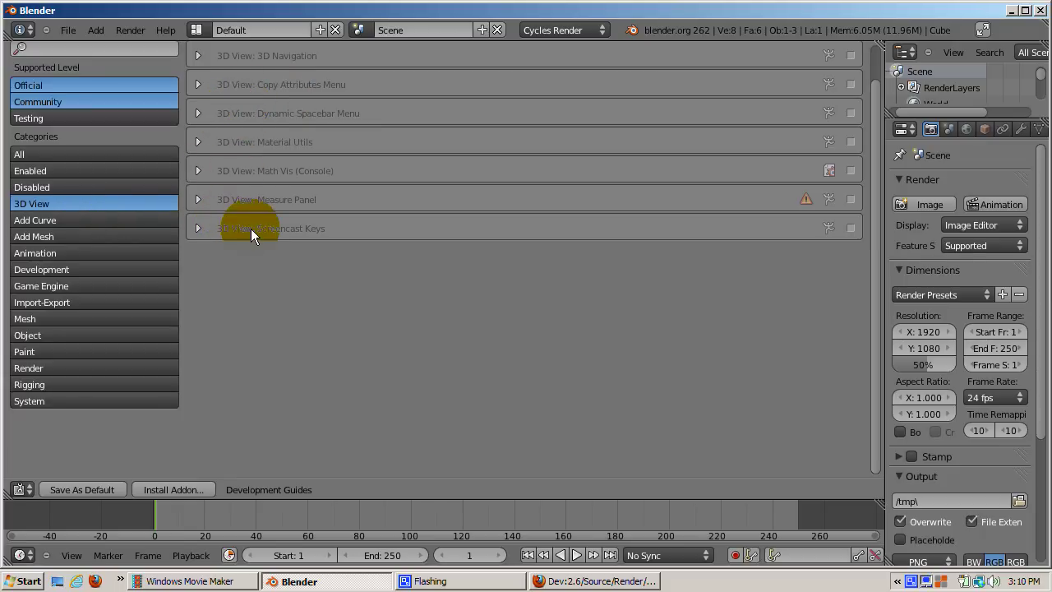
pyautogui.click(97, 236)
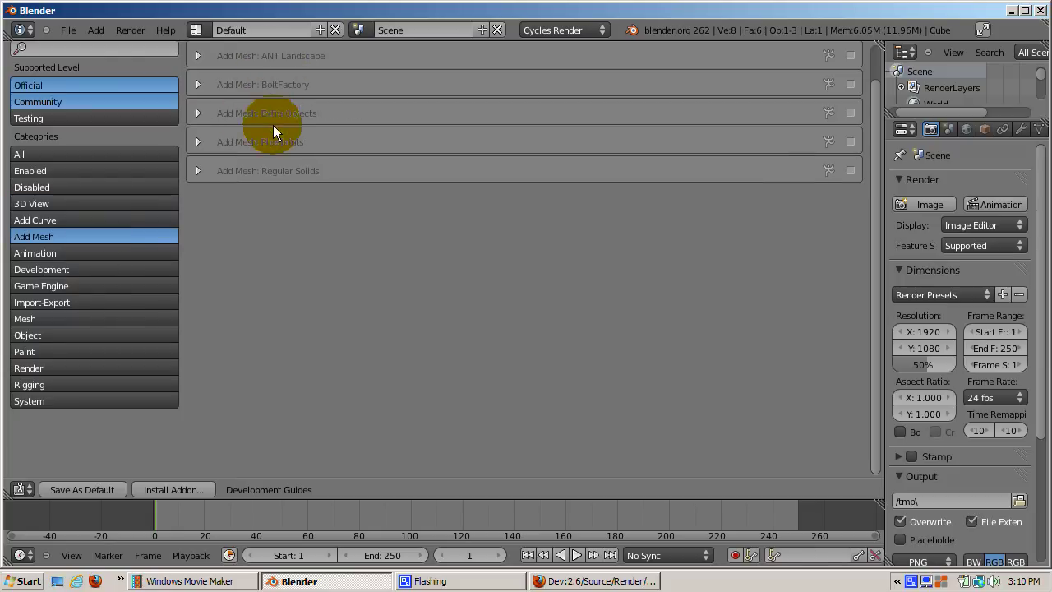
pyautogui.click(85, 201)
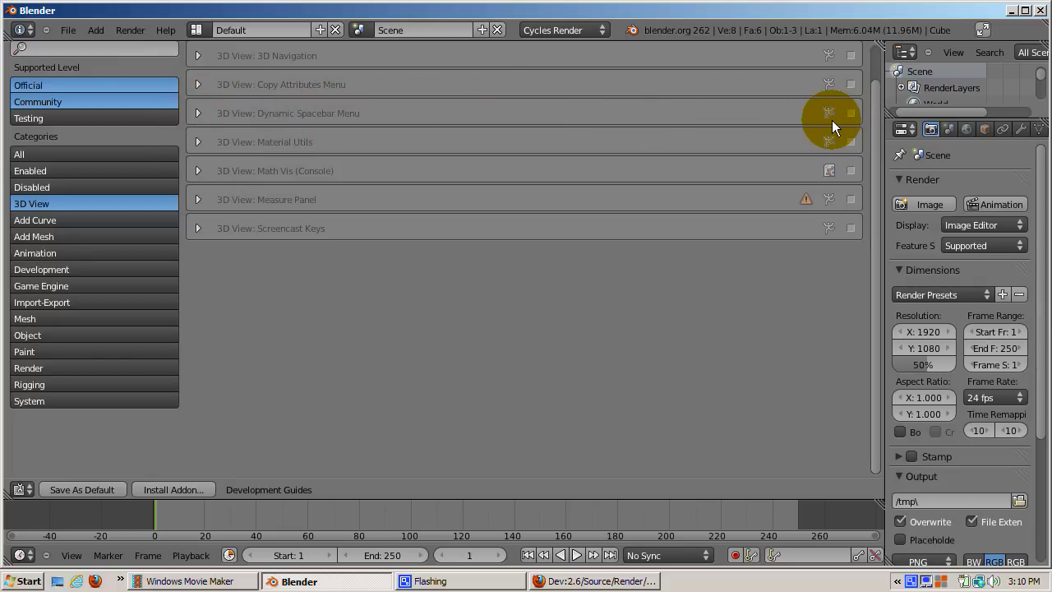
pyautogui.click(198, 113)
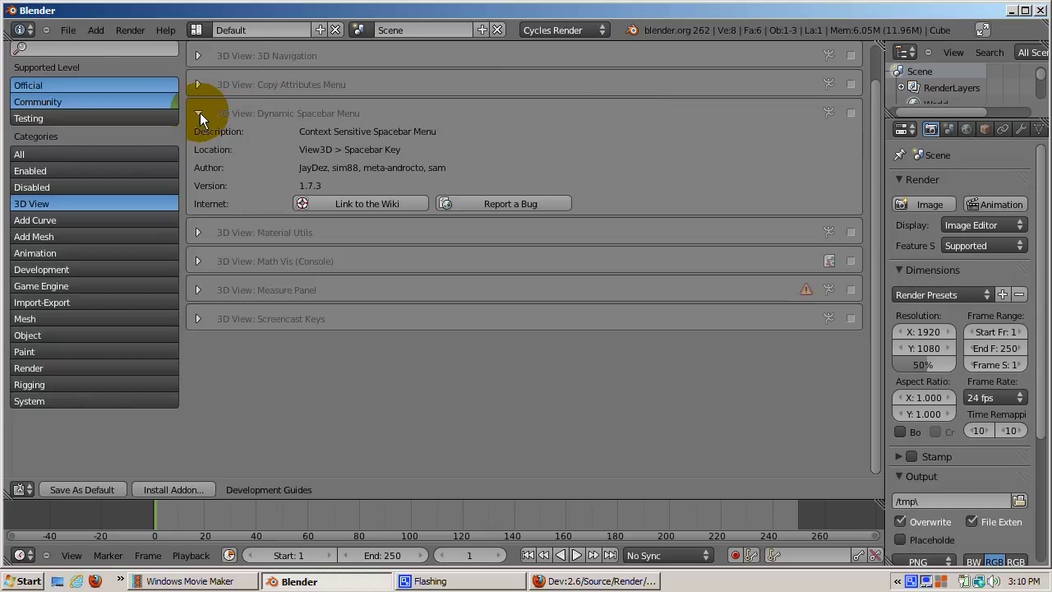
# Tick the Dynamic Spacebar Menu checkbox to enable the add-on.
pyautogui.click(851, 113)
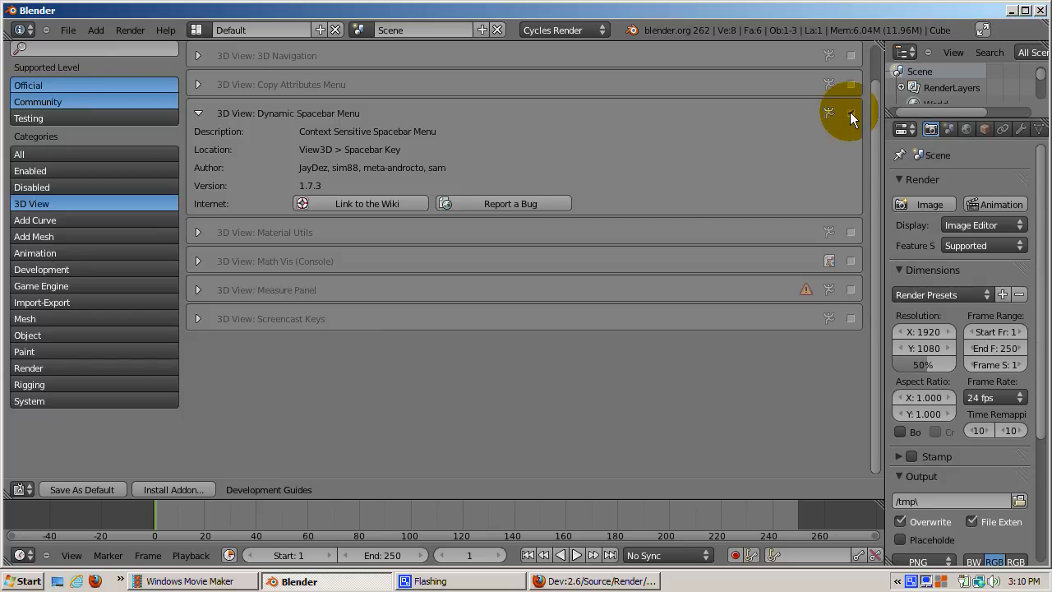
# Return to the 3D View and try the spacebar menu's operator search, then dismiss it.
pyautogui.click(22, 490)
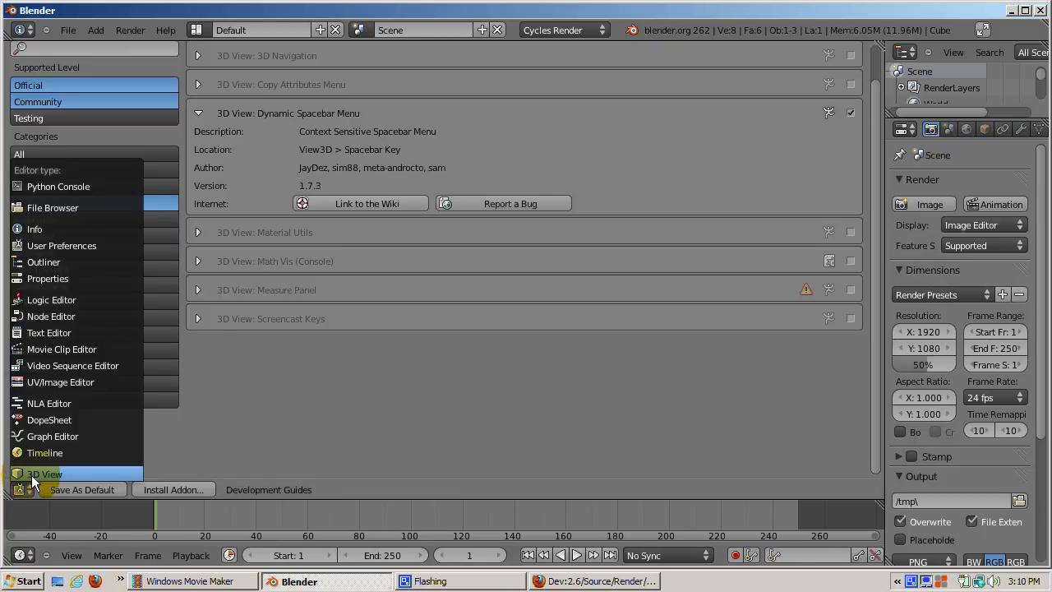
pyautogui.click(32, 474)
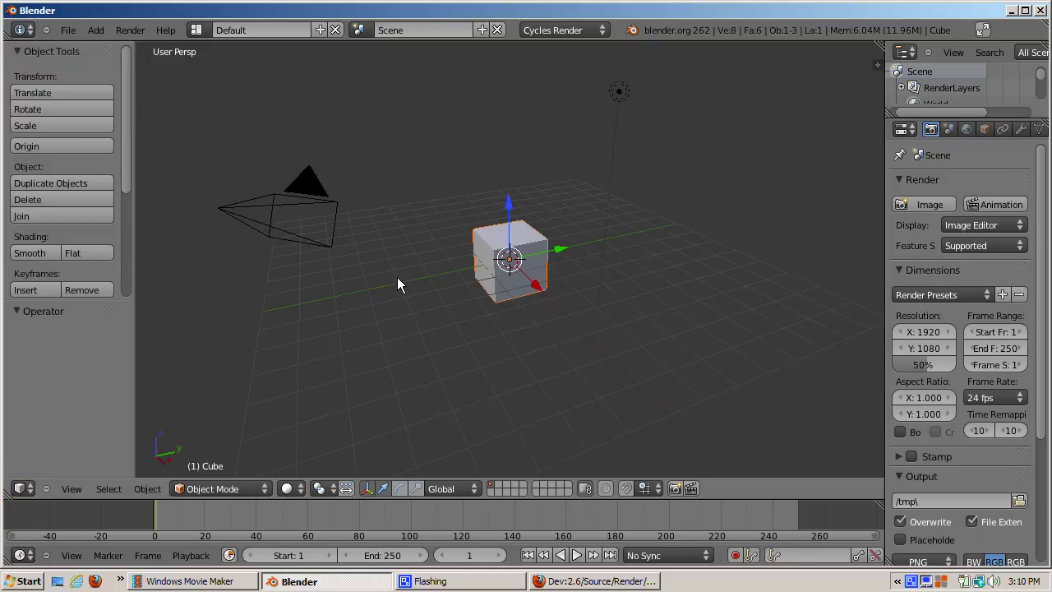
pyautogui.press('space')
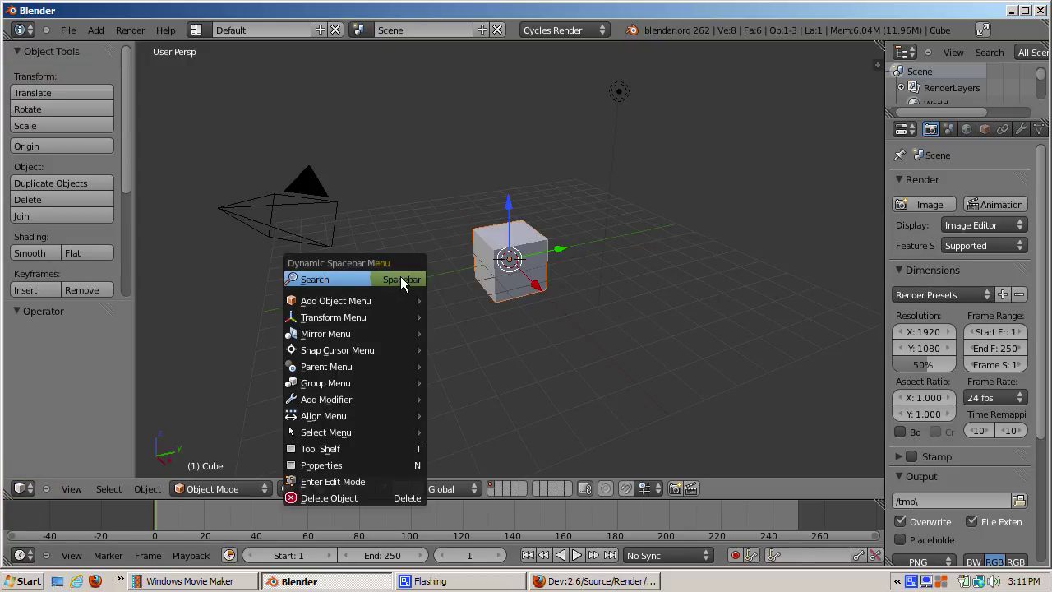
pyautogui.click(404, 278)
pyautogui.press('Escape')
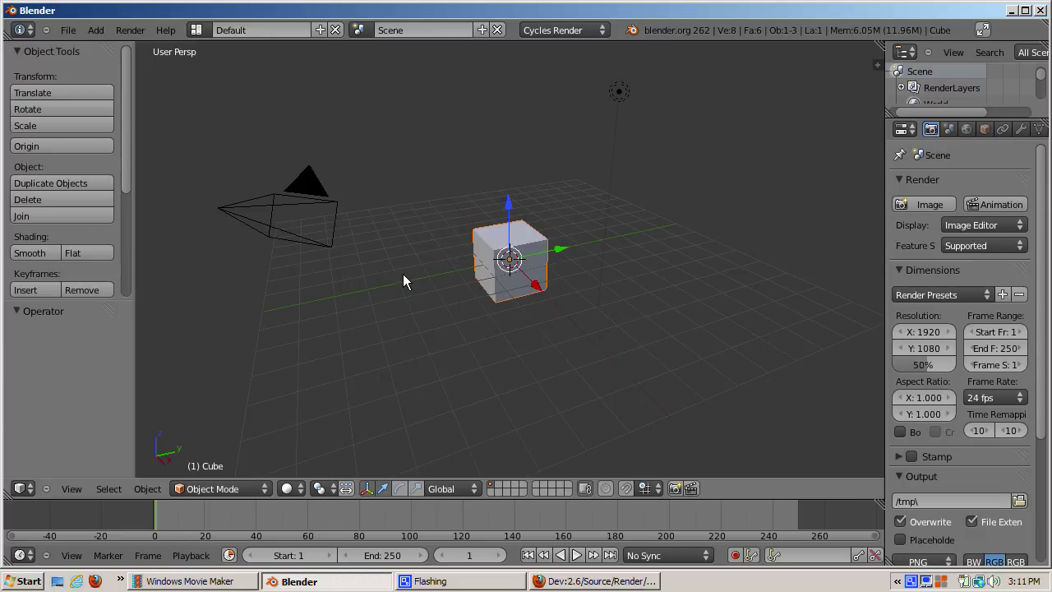
# Reopen the Dynamic Spacebar Menu and browse through its submenus.
pyautogui.press('space')
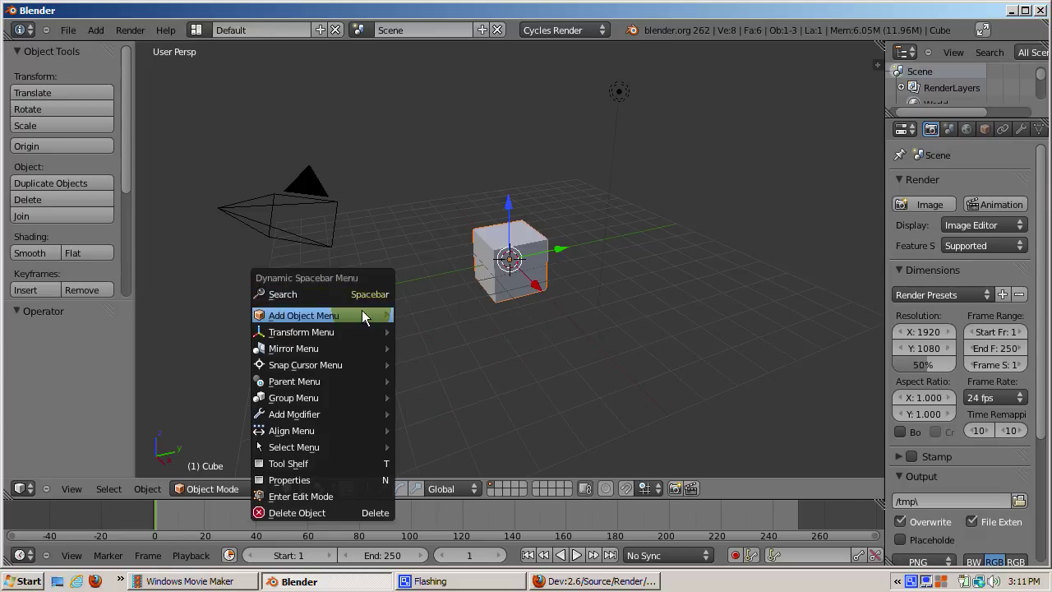
pyautogui.moveTo(362, 311)
pyautogui.moveTo(316, 333)
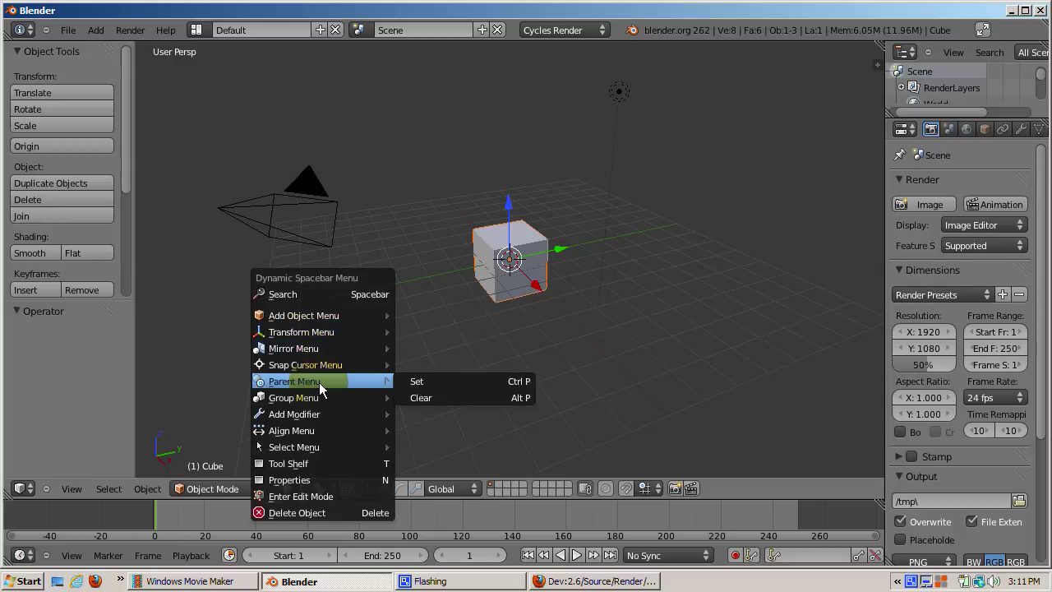
pyautogui.moveTo(311, 413)
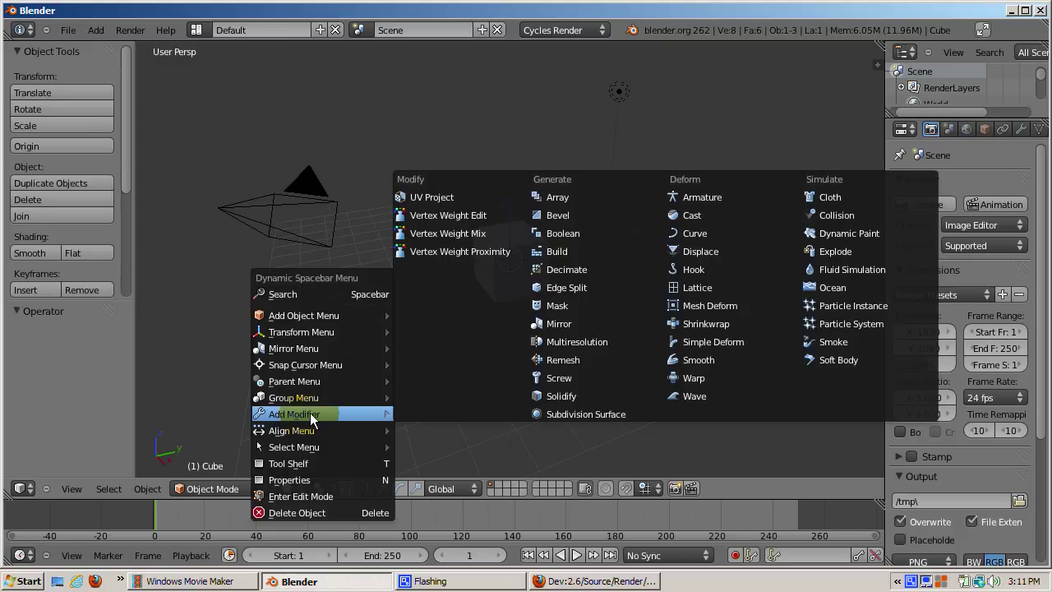
pyautogui.moveTo(311, 436)
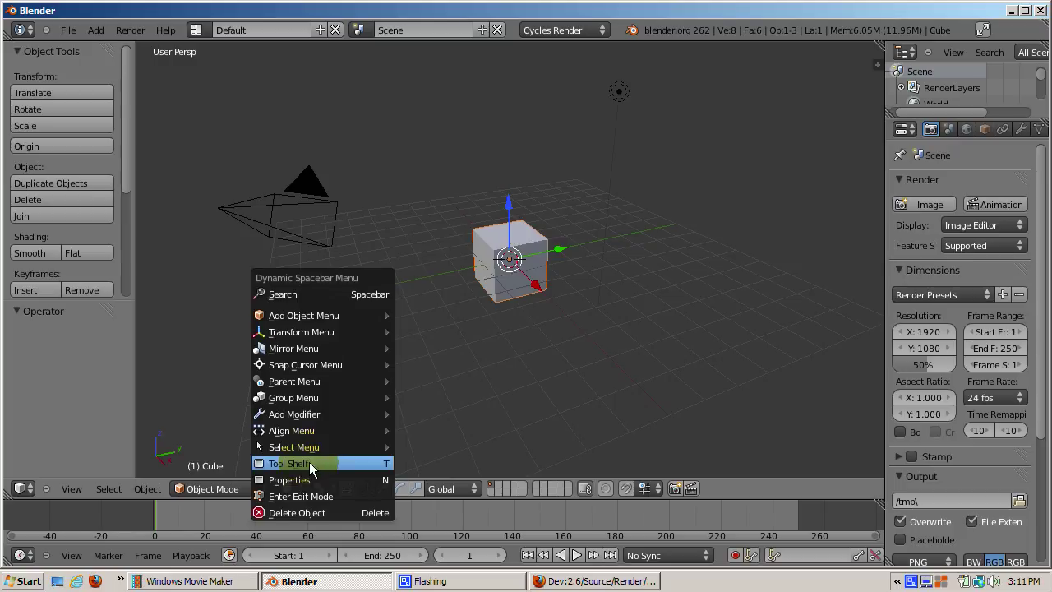
pyautogui.click(20, 488)
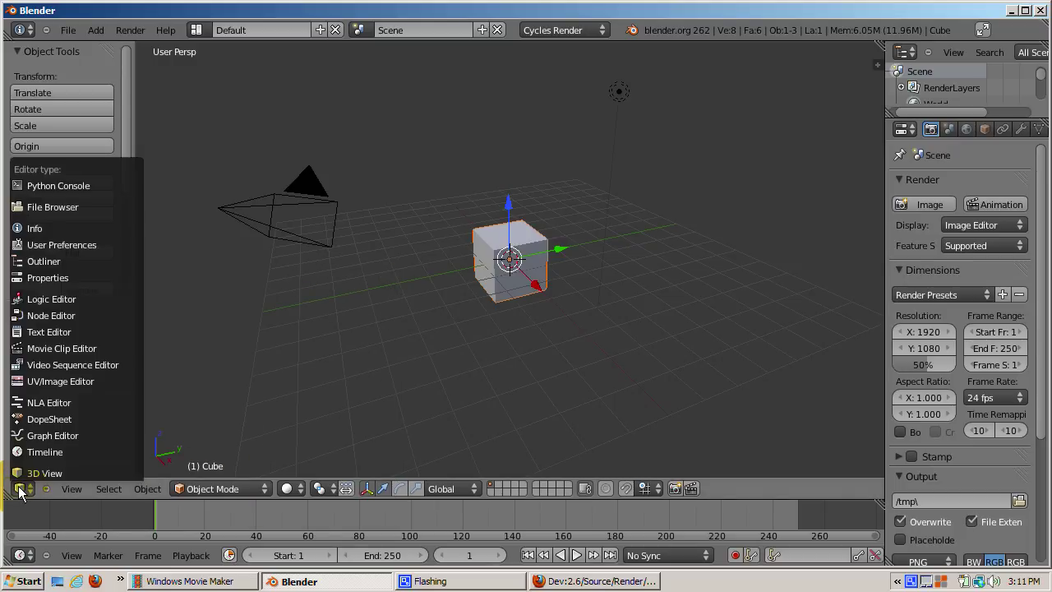
# Switch to User Preferences, expand Screencast Keys, and enable that add-on.
pyautogui.click(81, 245)
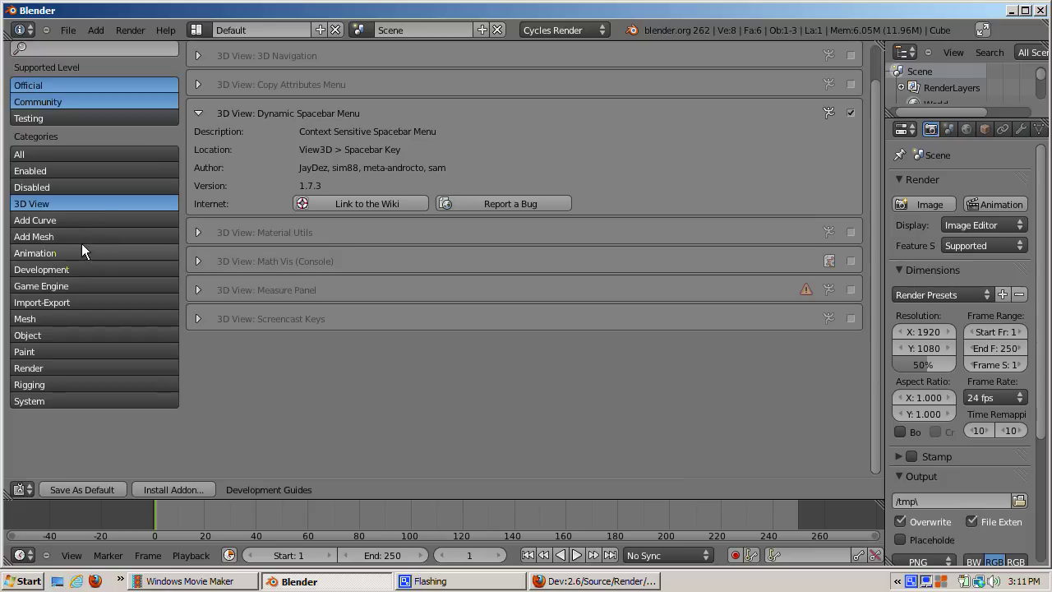
pyautogui.click(198, 317)
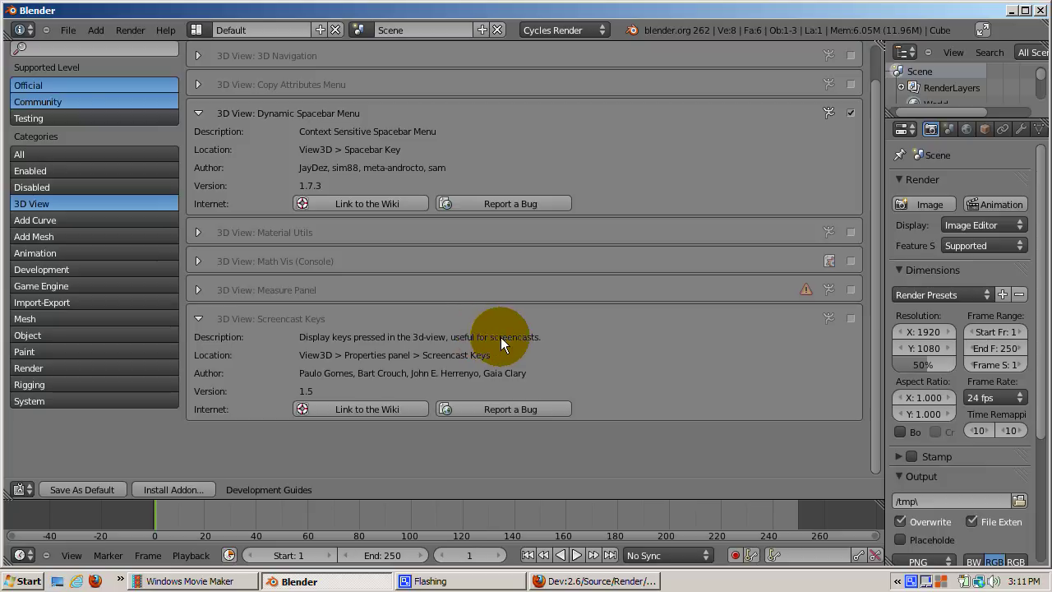
pyautogui.click(851, 320)
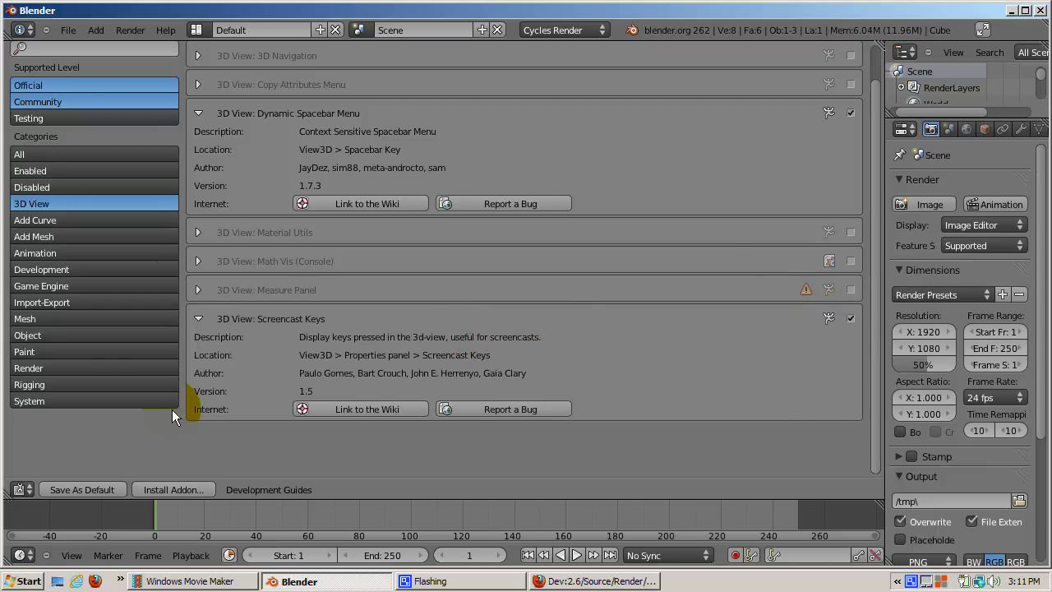
pyautogui.click(19, 490)
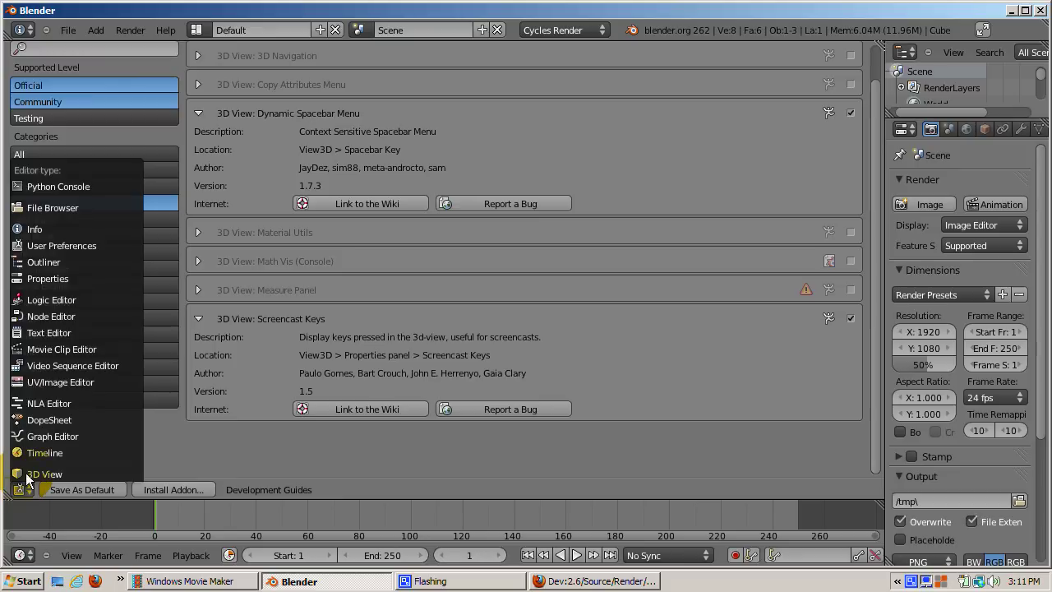
# Return to the 3D View, open the N side panel, and start the Screencast Keys display.
pyautogui.click(31, 471)
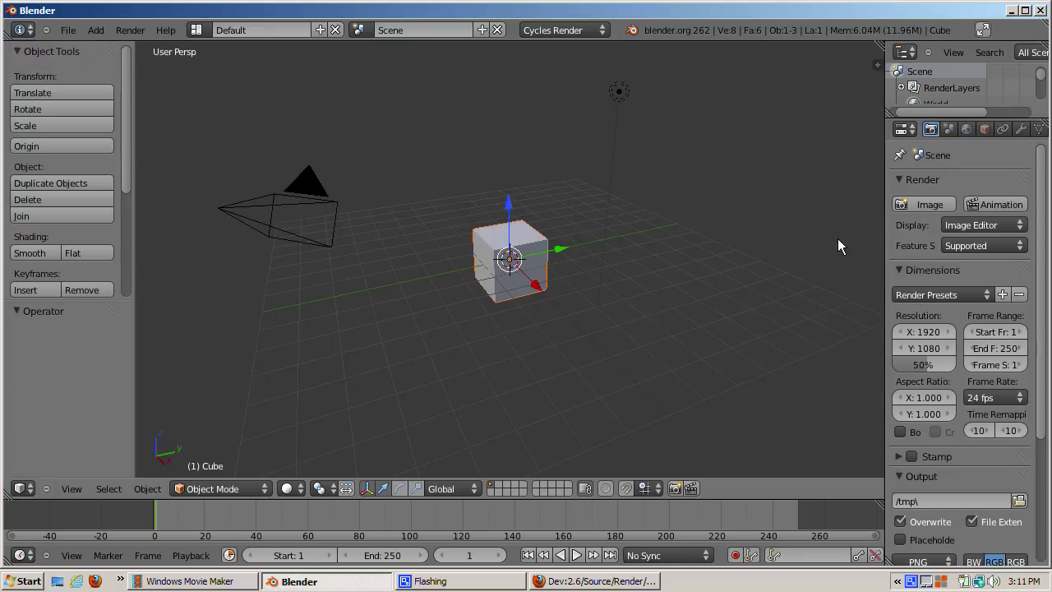
pyautogui.press('n')
pyautogui.moveTo(874, 297); pyautogui.dragTo(901, 496)
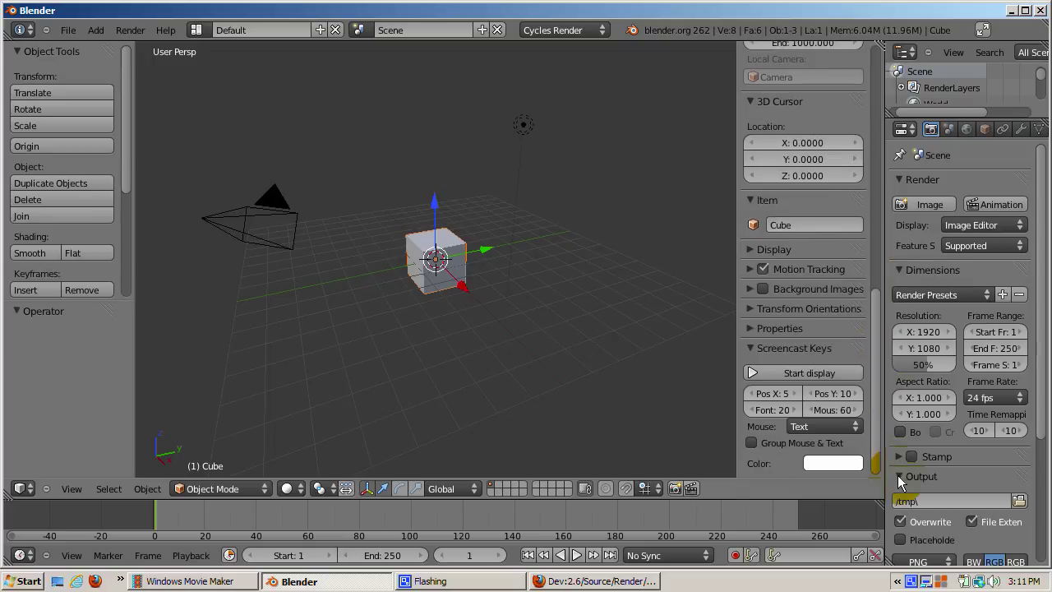
pyautogui.click(789, 372)
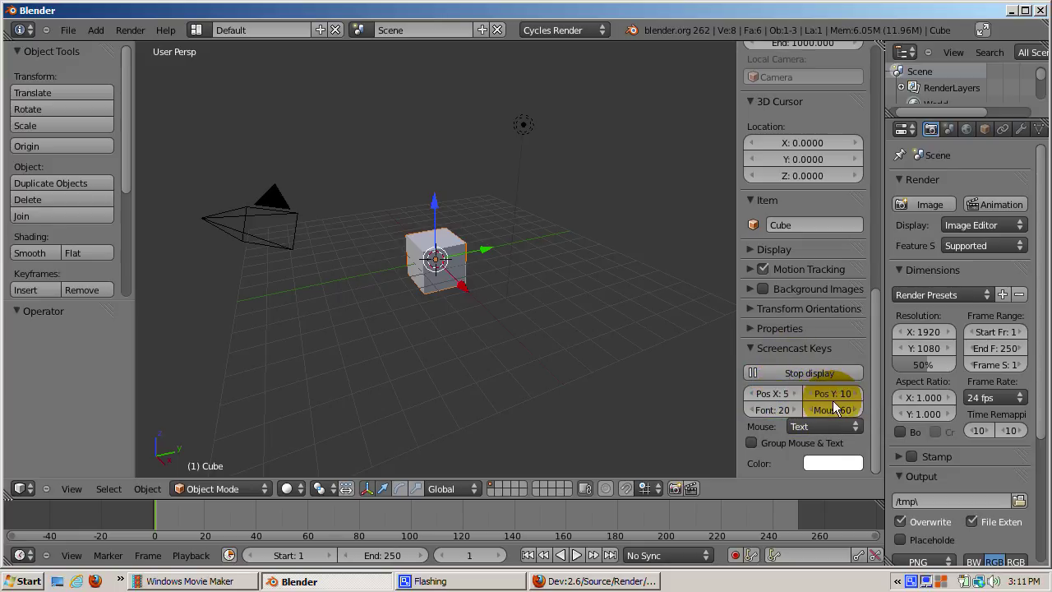
pyautogui.click(835, 422)
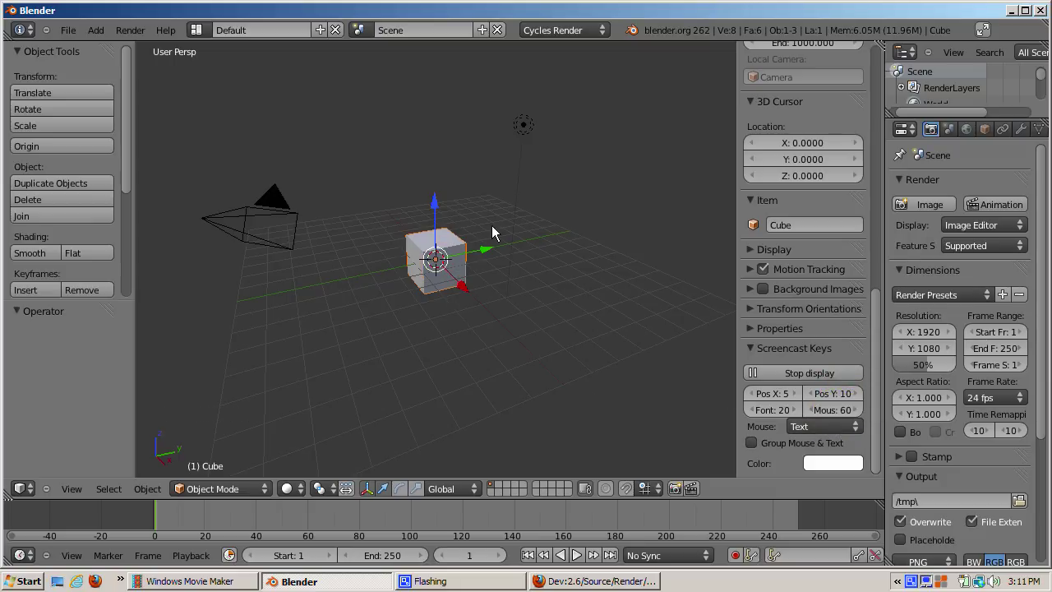
# Move the cube along Y to 2.355, then in Edit Mode scale its whole mesh down to about 0.96.
pyautogui.moveTo(490, 249); pyautogui.dragTo(534, 237)
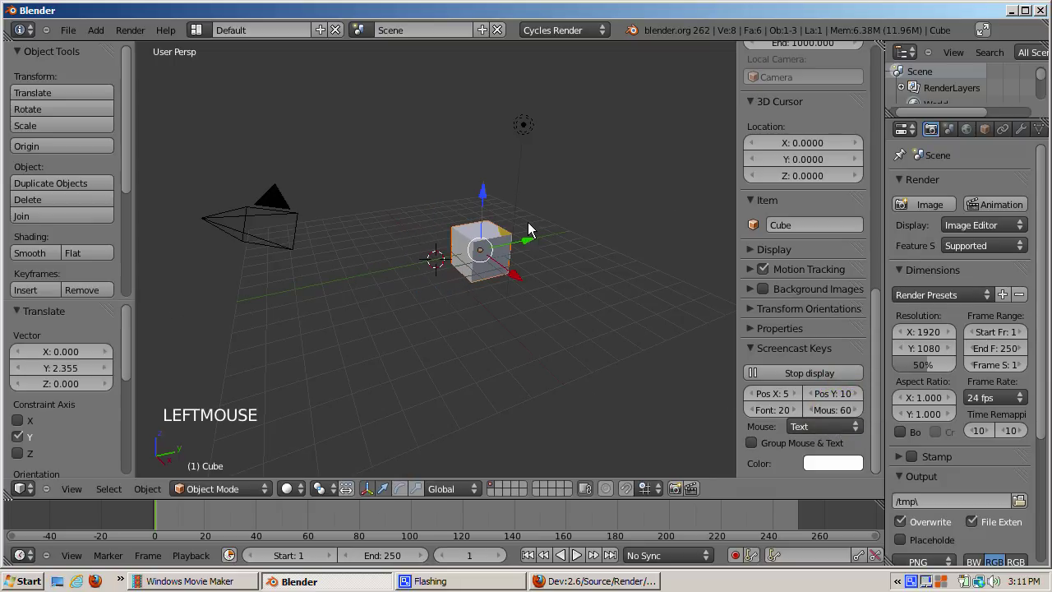
pyautogui.press('Tab')
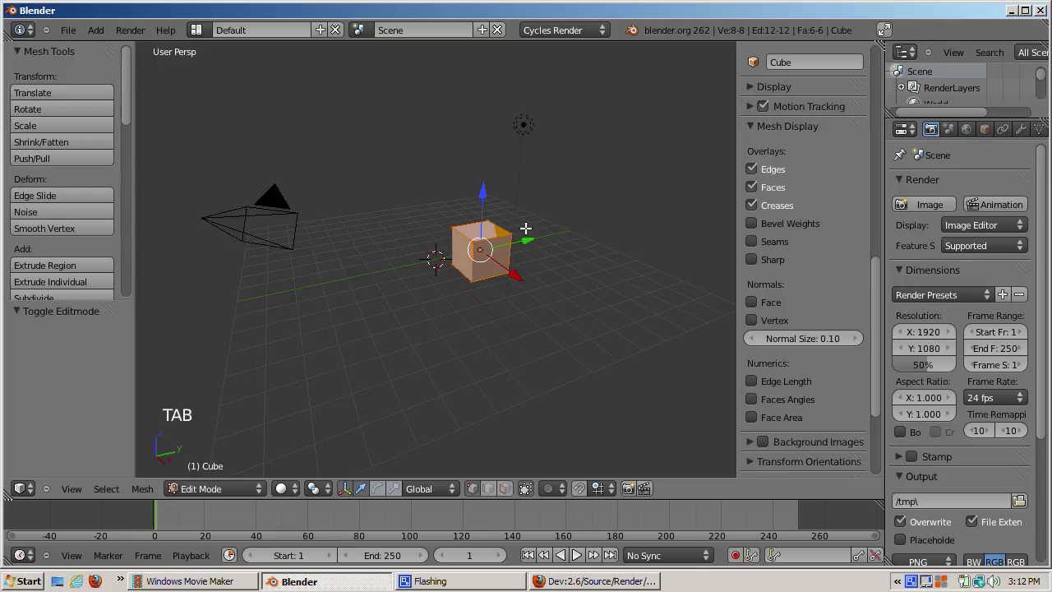
pyautogui.press('a')
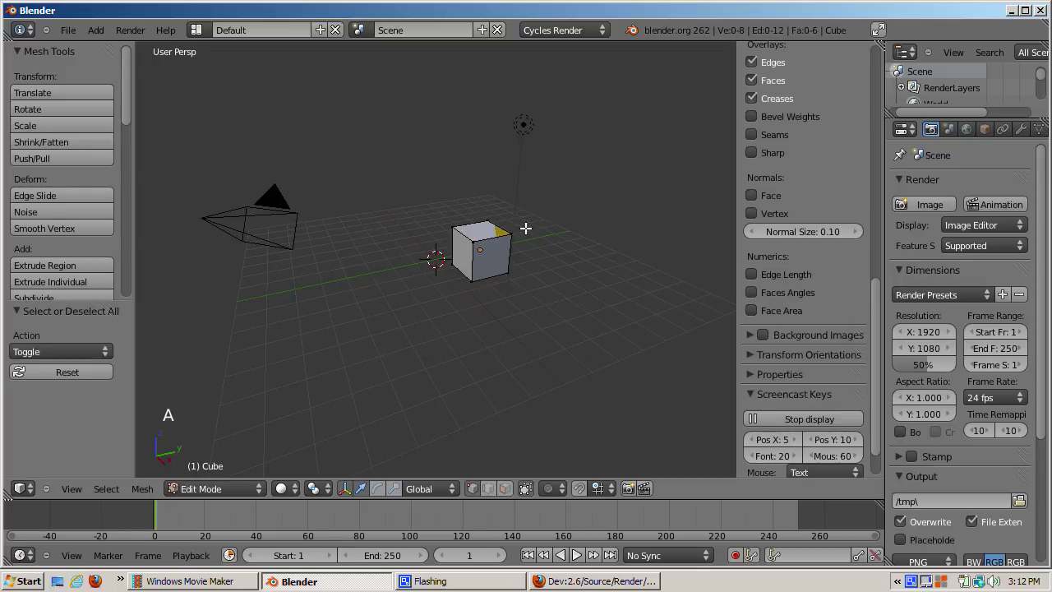
pyautogui.press('a')
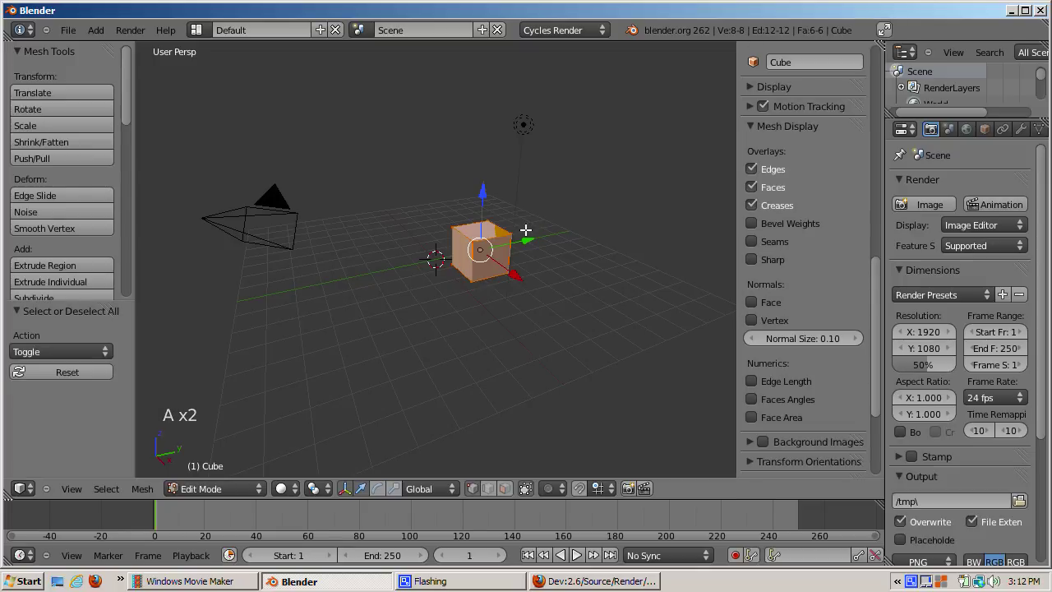
pyautogui.press('s')
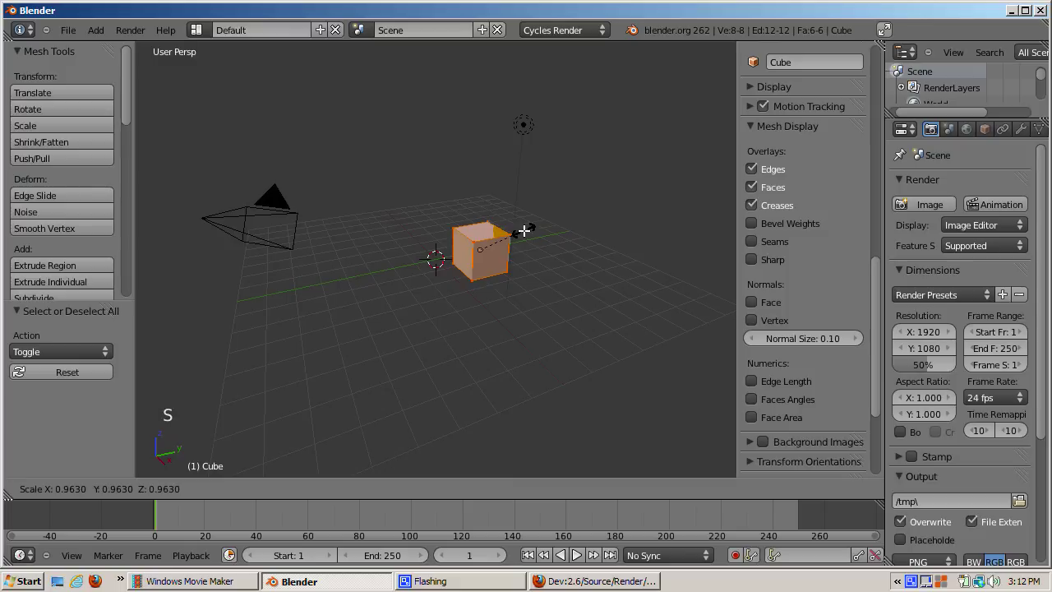
pyautogui.click(525, 232)
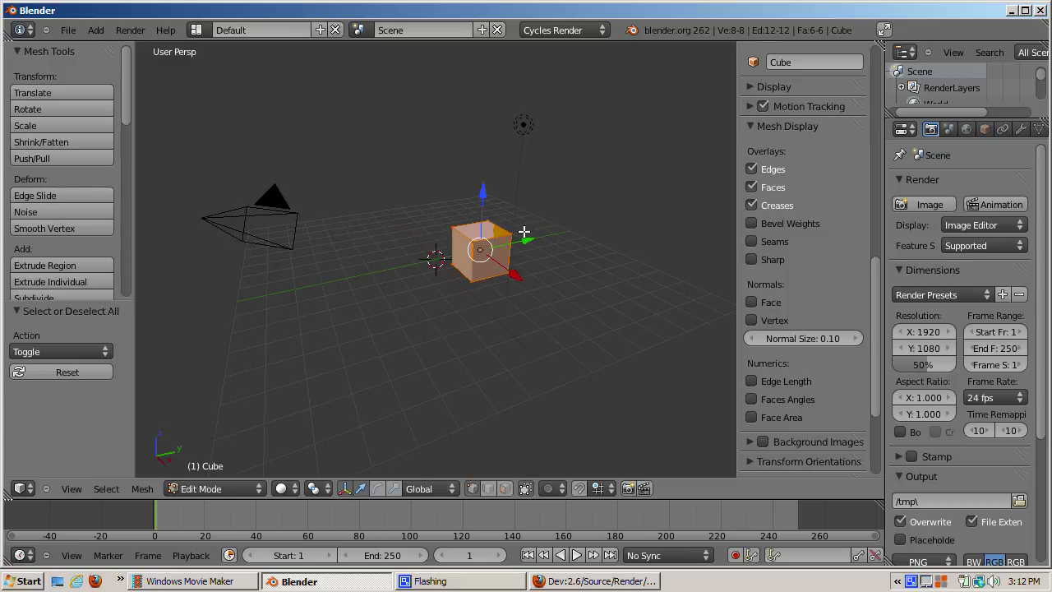
pyautogui.click(18, 490)
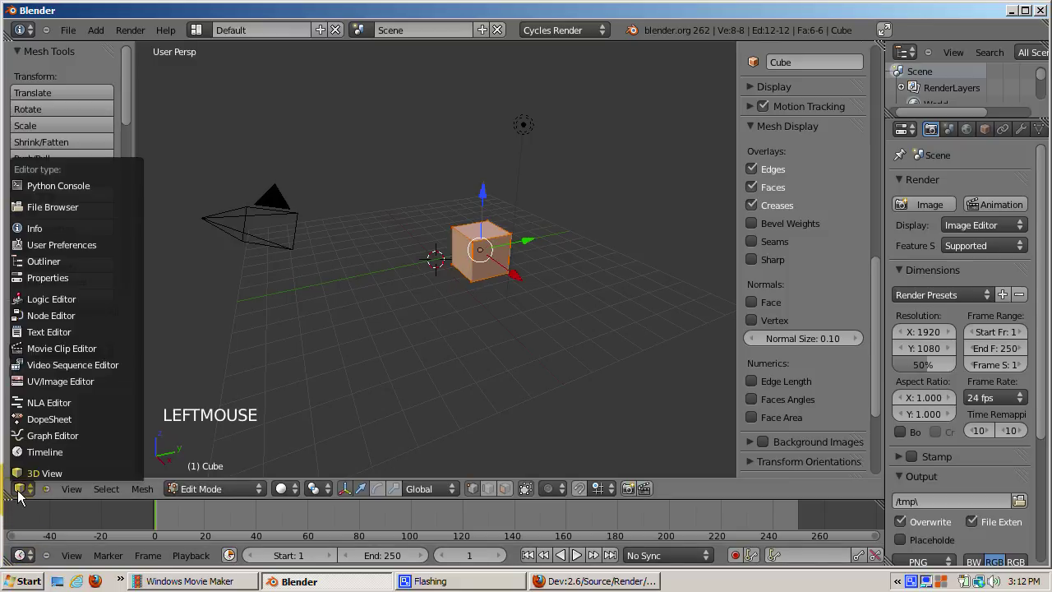
# Enable the ANT Landscape and Pipe Joints add-ons under Add Mesh in User Preferences, then restore the 3D View.
pyautogui.click(85, 245)
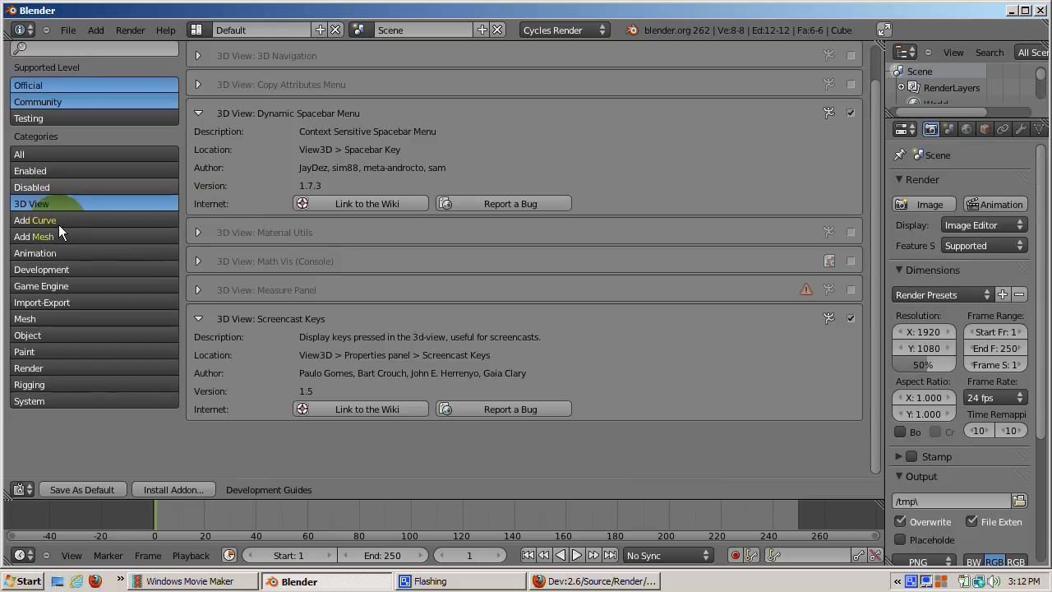
pyautogui.click(62, 235)
pyautogui.click(260, 122)
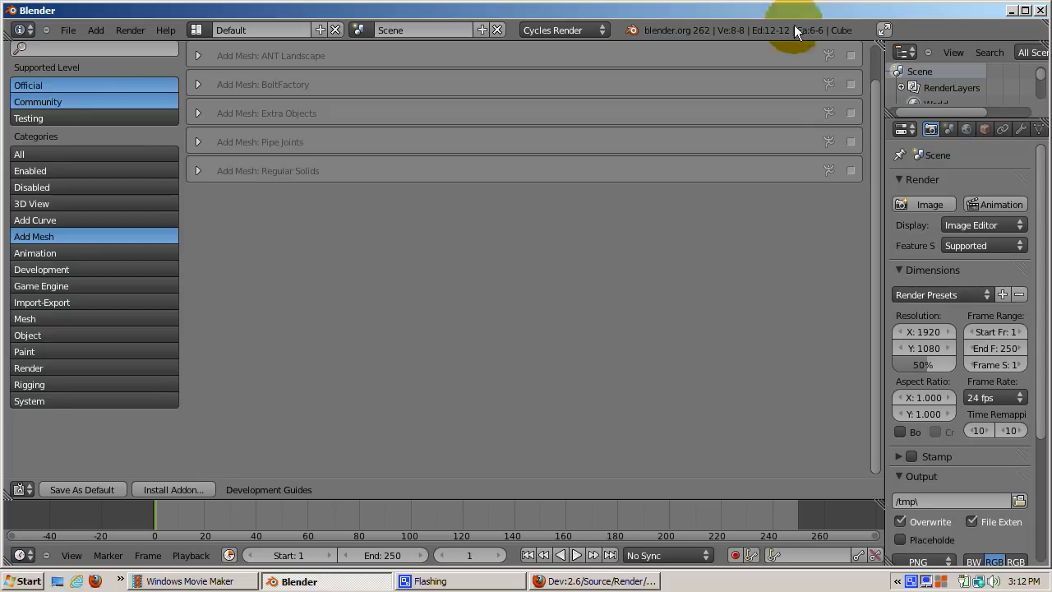
pyautogui.click(850, 56)
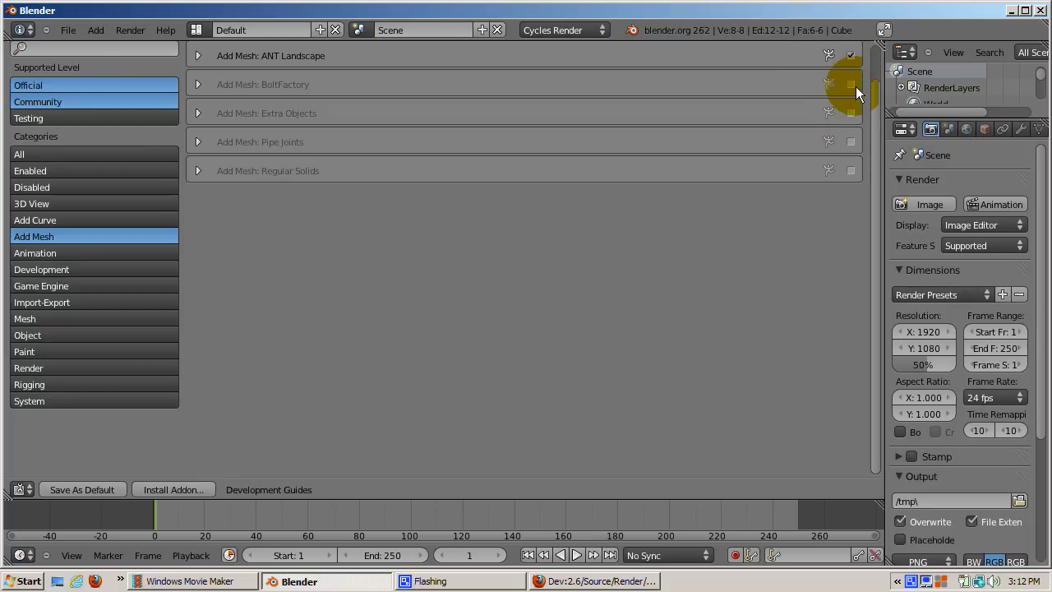
pyautogui.click(851, 141)
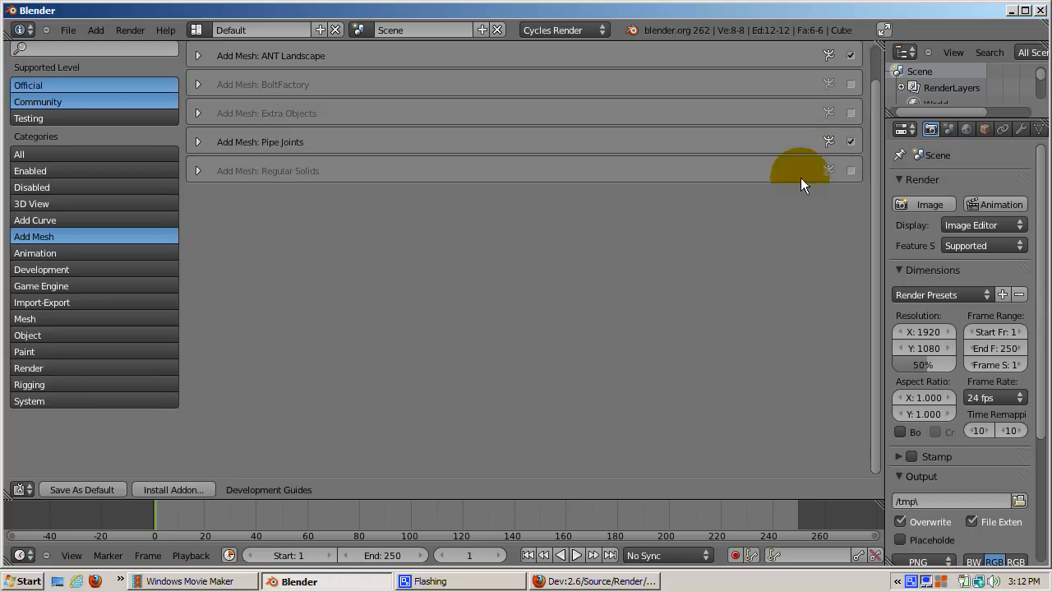
pyautogui.click(19, 491)
pyautogui.click(29, 475)
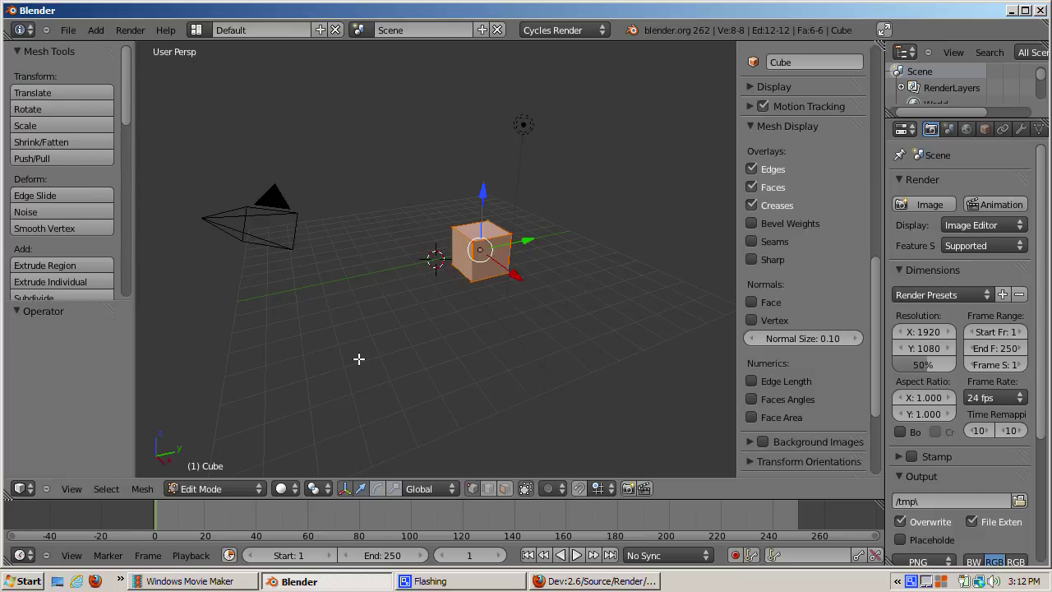
# Add a Landscape mesh and a Pipe Cross-Joint mesh at the 3D cursor.
pyautogui.hotkey('shift', 'a')
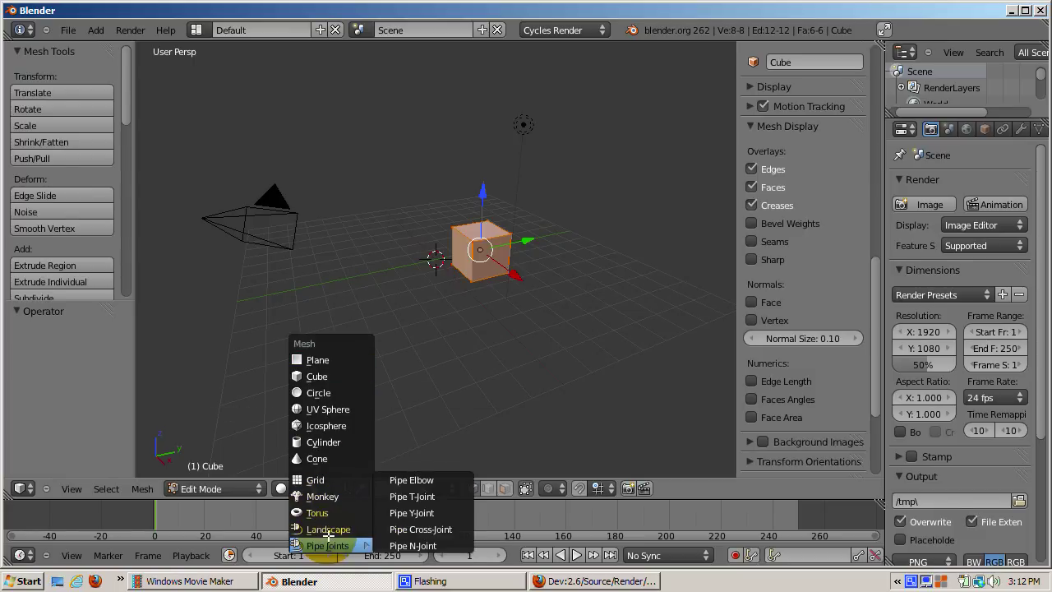
pyautogui.click(328, 529)
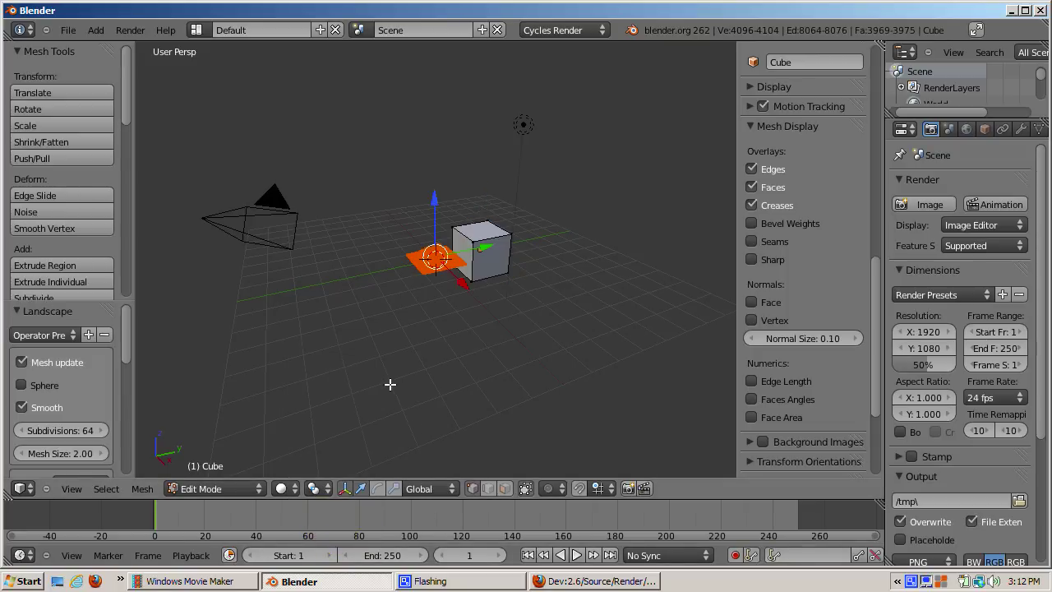
pyautogui.hotkey('shift', 'a')
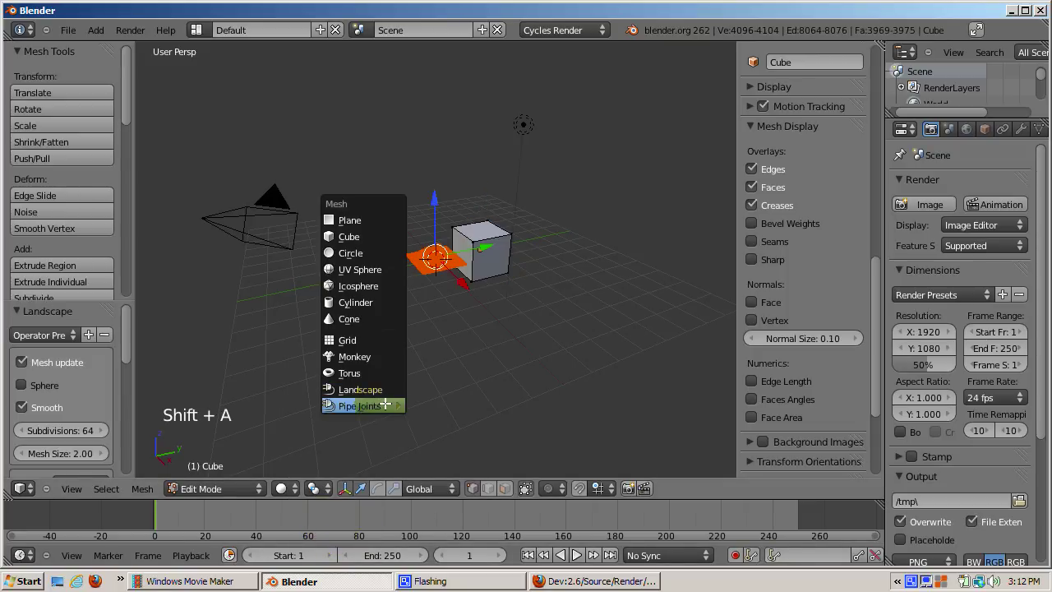
pyautogui.moveTo(386, 406)
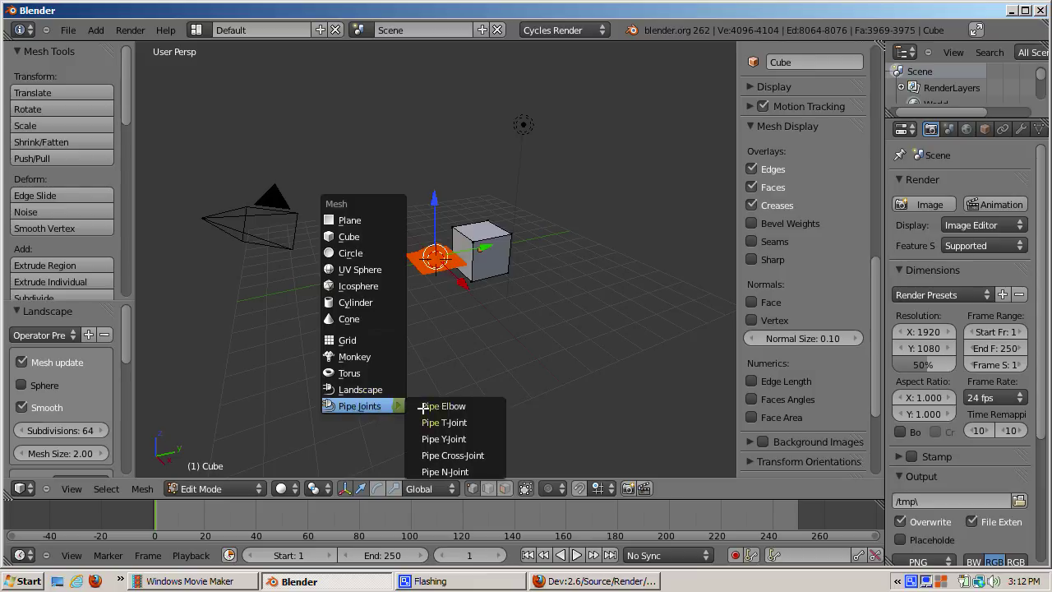
pyautogui.click(436, 456)
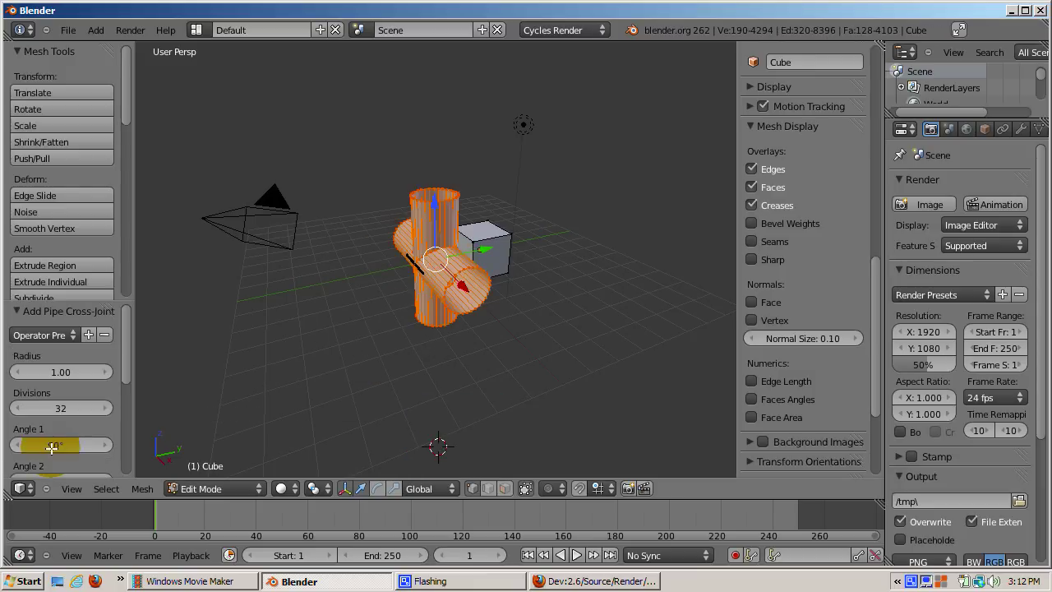
# Move the 3D cursor to the lower left of the scene.
pyautogui.moveTo(129, 342); pyautogui.dragTo(122, 455)
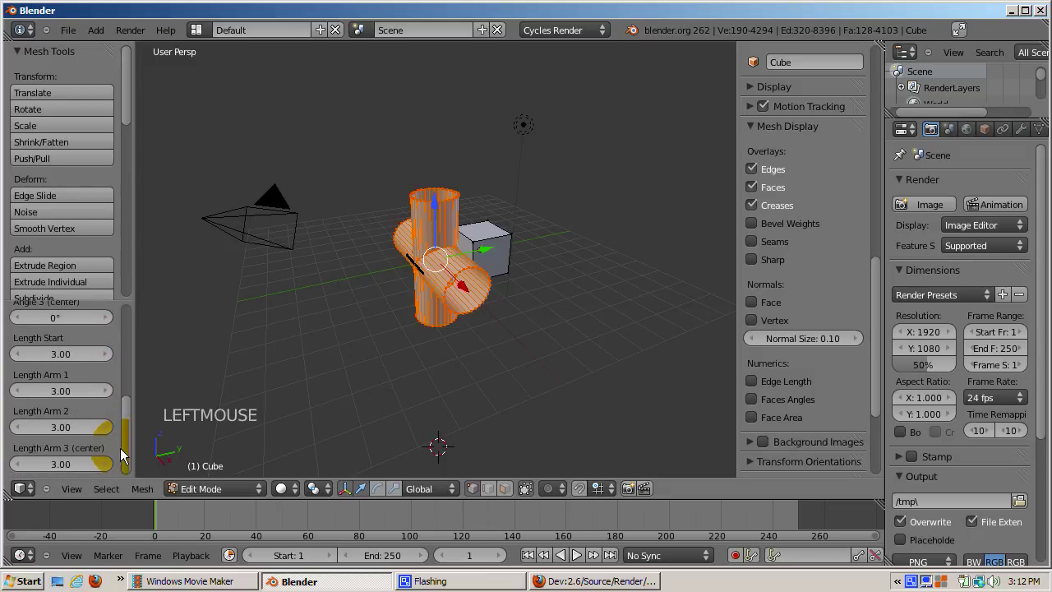
pyautogui.click(247, 359)
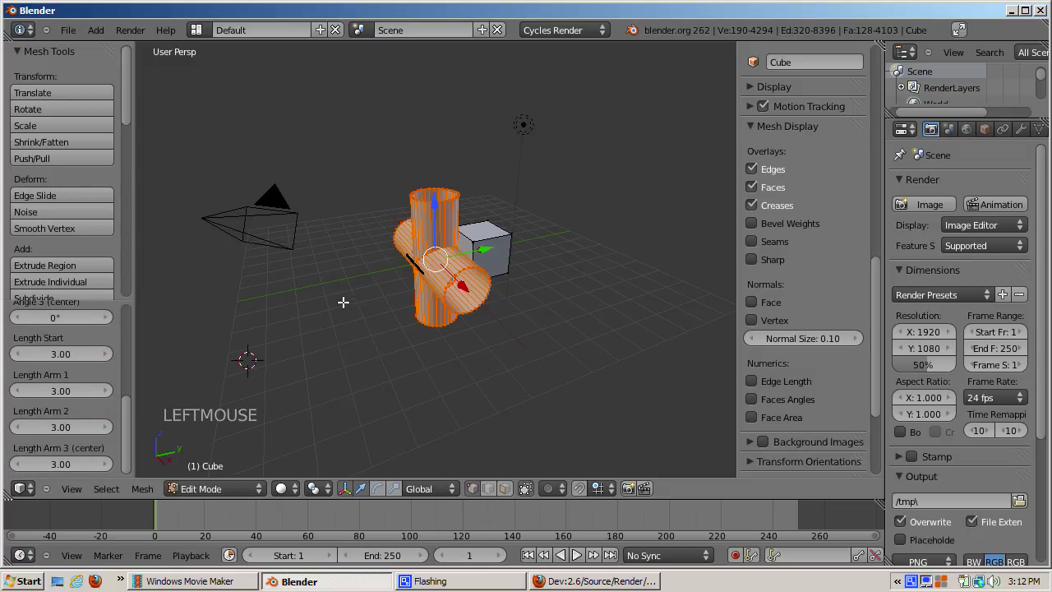
pyautogui.hotkey('shift', 'a')
pyautogui.moveTo(344, 304)
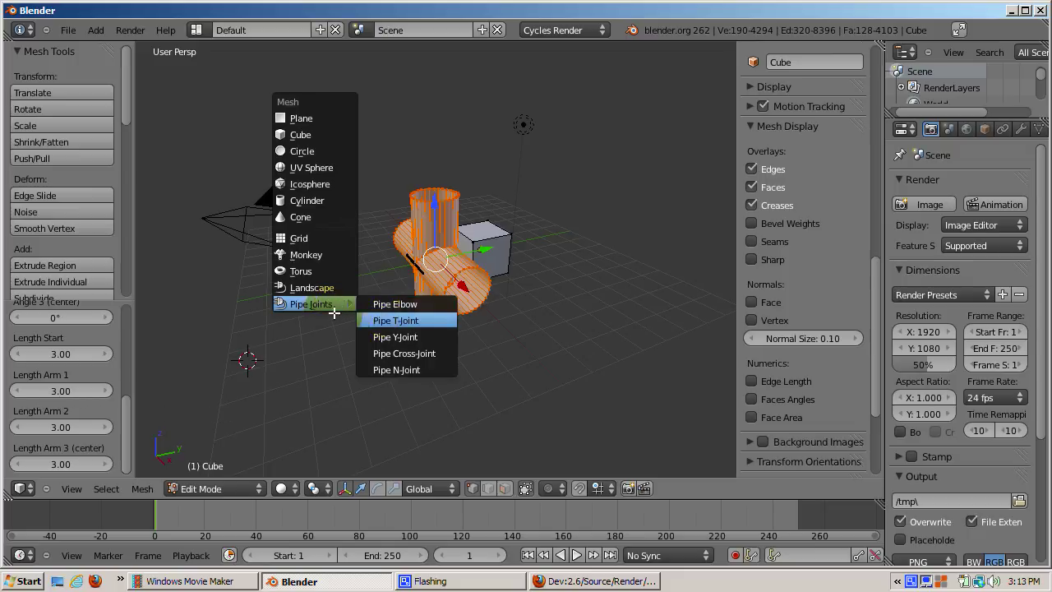
# Add a Landscape mesh at the new cursor position, nearer the pipe joint.
pyautogui.click(327, 285)
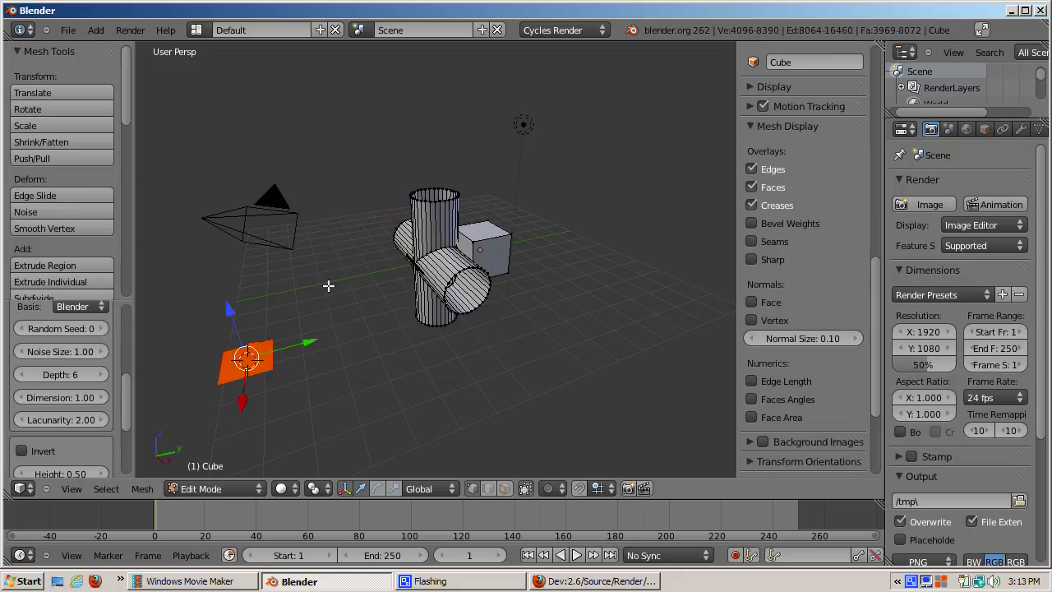
pyautogui.click(330, 318)
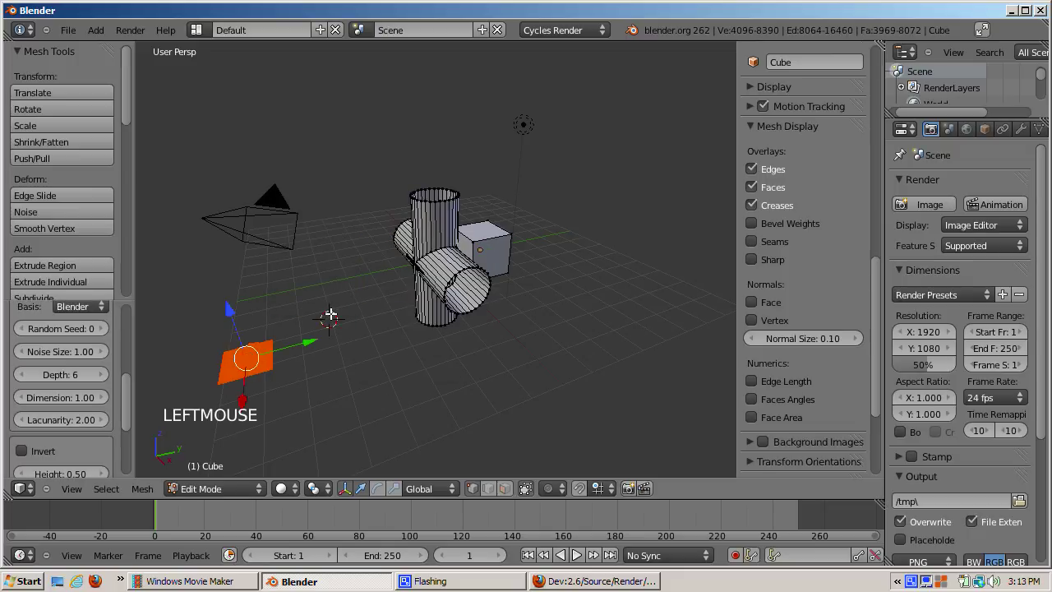
pyautogui.press('Escape')
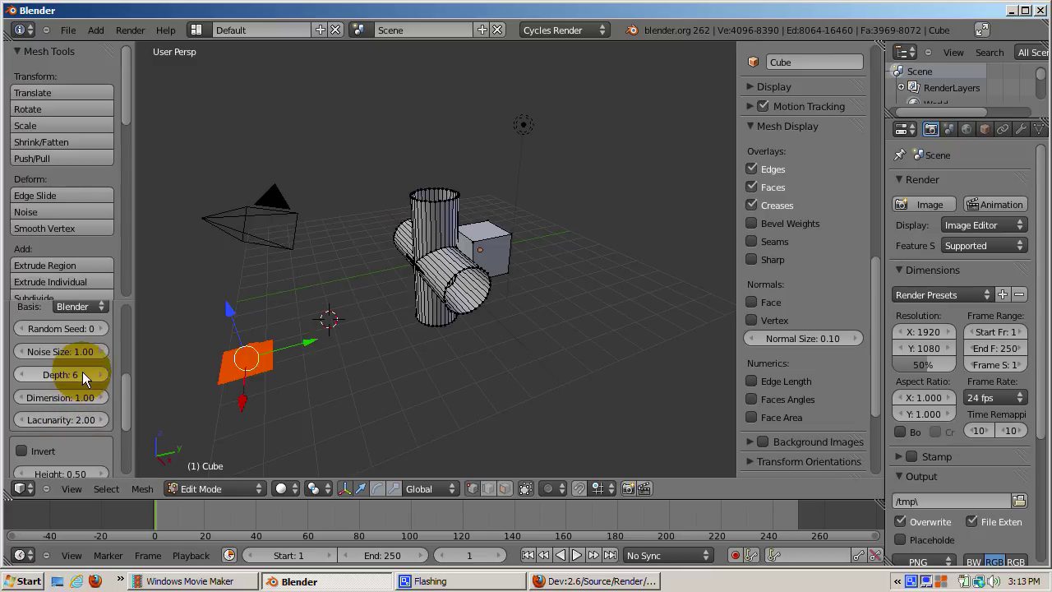
# Raise the landscape's Depth from 6 to 12 and return to Object Mode.
pyautogui.click(103, 375)
pyautogui.click(103, 374)
pyautogui.click(103, 375)
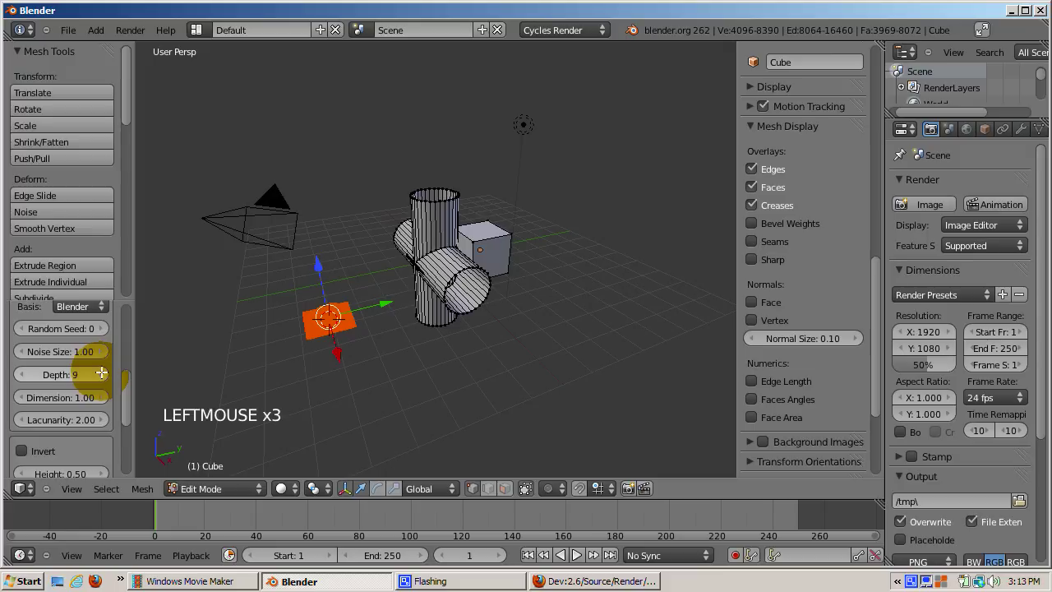
pyautogui.click(103, 375)
pyautogui.click(103, 375)
pyautogui.click(103, 375)
pyautogui.click(102, 375)
pyautogui.click(276, 376)
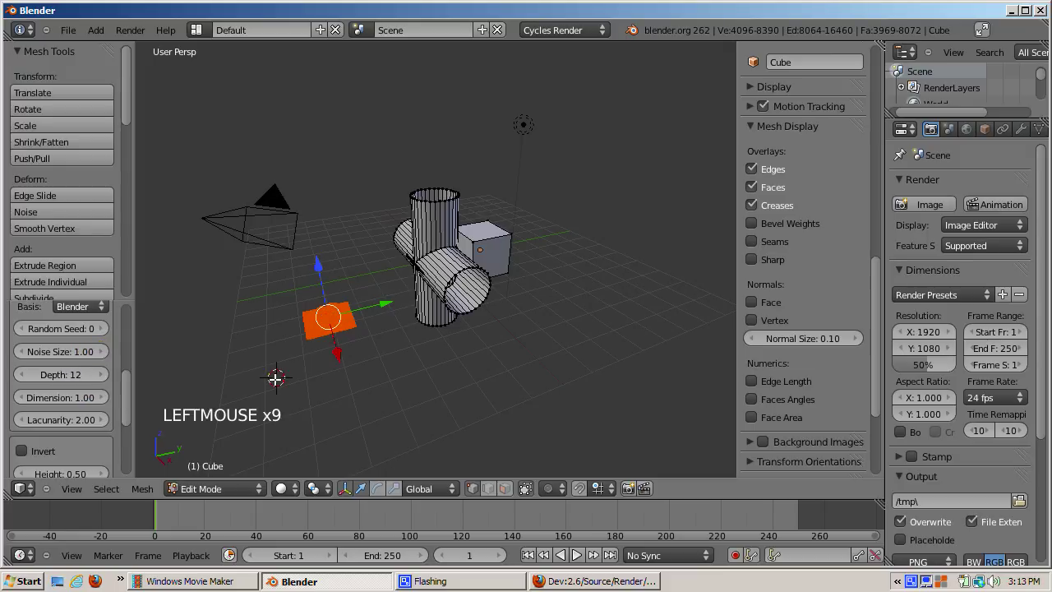
pyautogui.press('Escape')
pyautogui.press('`')
pyautogui.press('Tab')
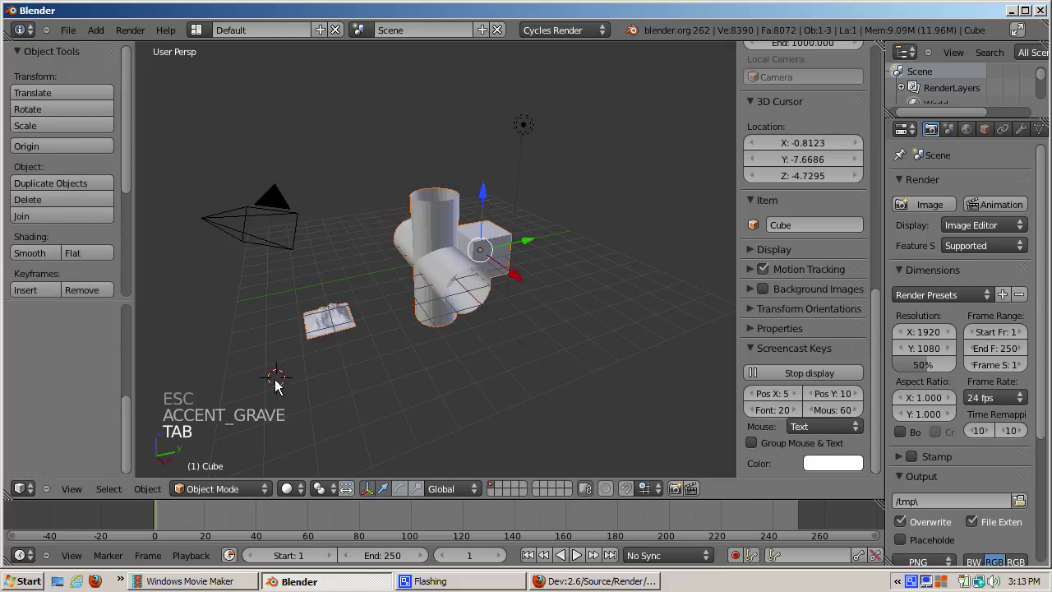